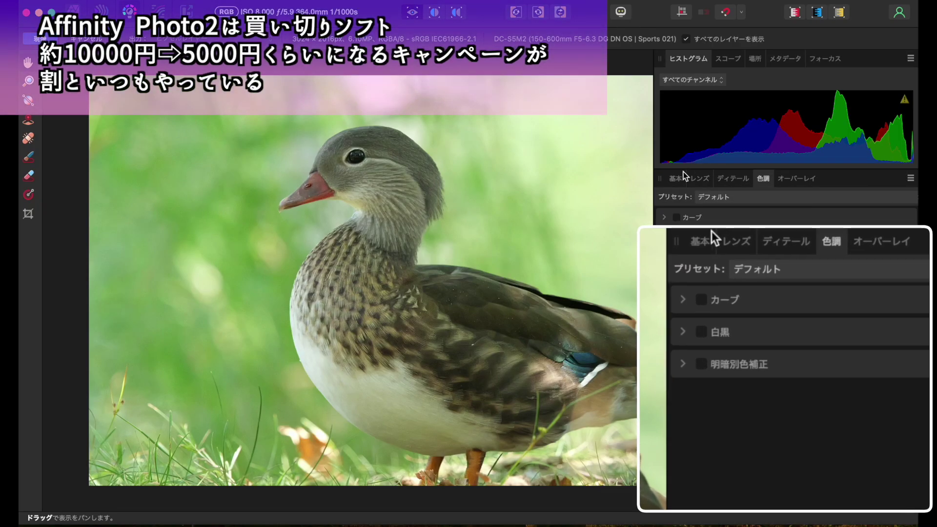
# Set Basic exposure -0.283, black point -1%, brightness 4%, clarity 23%, saturation -4%, vibrance -3%.
pyautogui.click(683, 179)
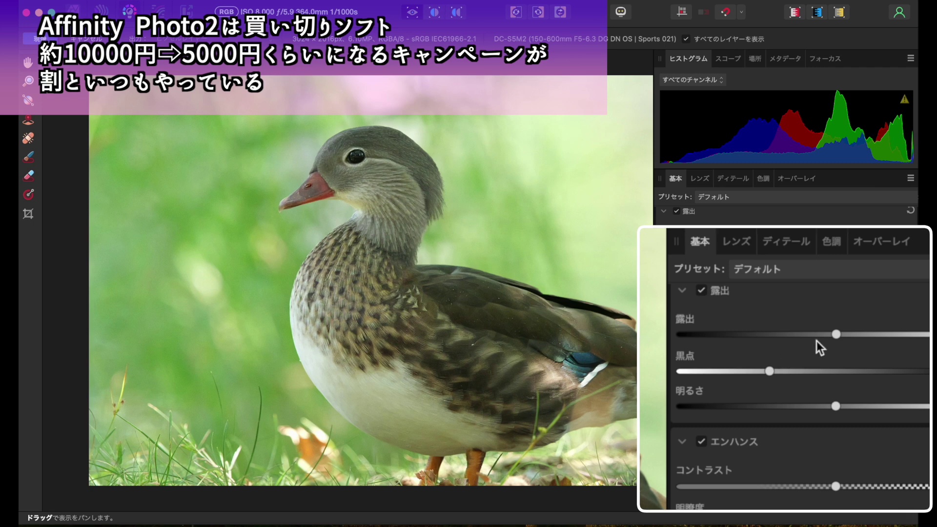
pyautogui.moveTo(836, 334); pyautogui.dragTo(828, 334)
pyautogui.moveTo(840, 404); pyautogui.dragTo(865, 405)
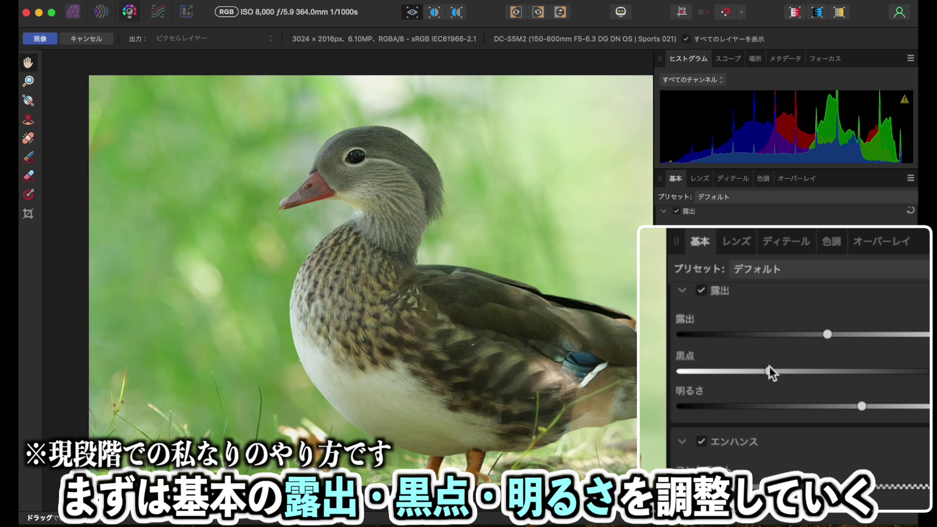
pyautogui.moveTo(722, 266)
pyautogui.mouseDown()
pyautogui.moveTo(702, 268)
pyautogui.moveTo(764, 267)
pyautogui.moveTo(716, 274)
pyautogui.mouseUp()
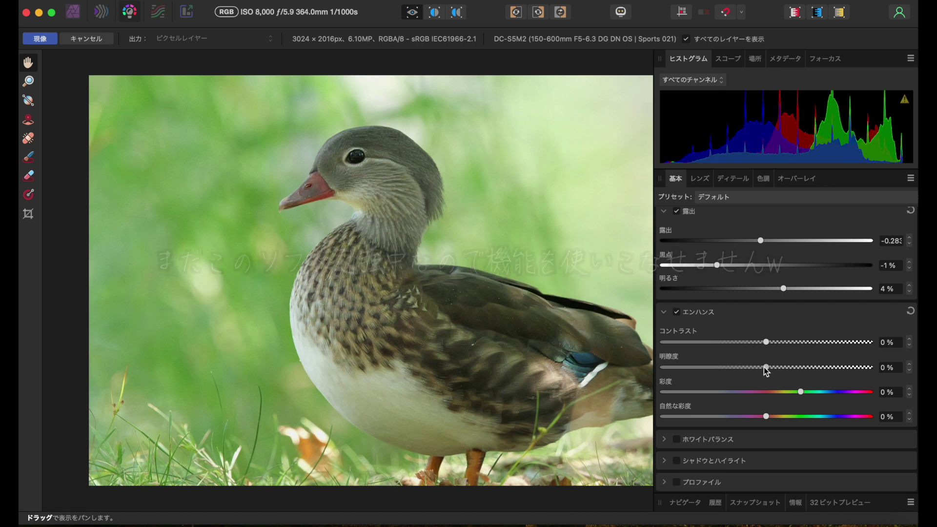
pyautogui.moveTo(764, 367); pyautogui.dragTo(789, 364)
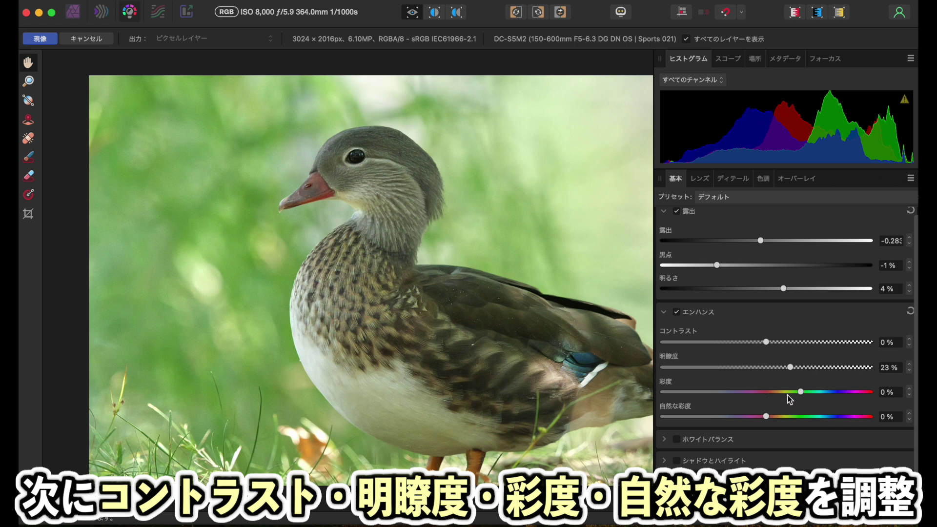
pyautogui.moveTo(766, 416); pyautogui.dragTo(760, 416)
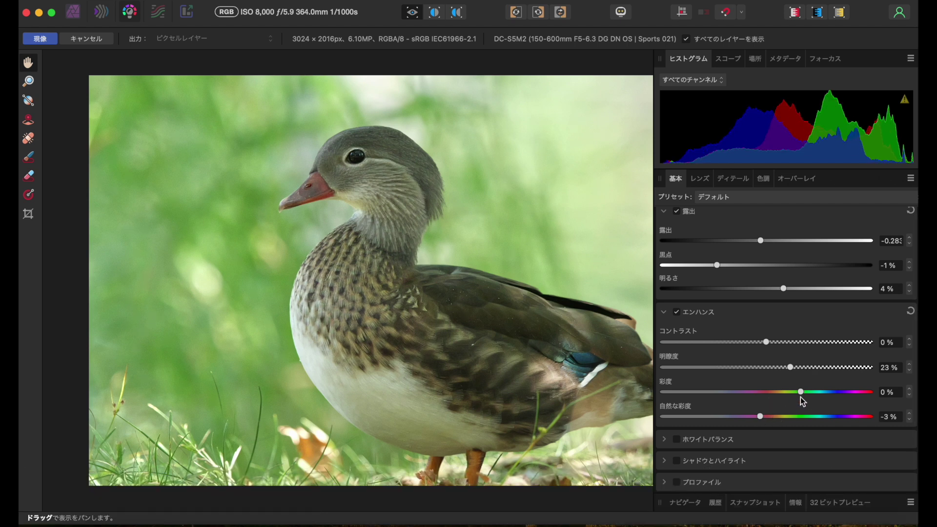
pyautogui.moveTo(800, 392); pyautogui.dragTo(796, 393)
# Enable white balance at temperature -19% and Shadows & Highlights with shadows -45%, highlights -13%.
pyautogui.click(681, 439)
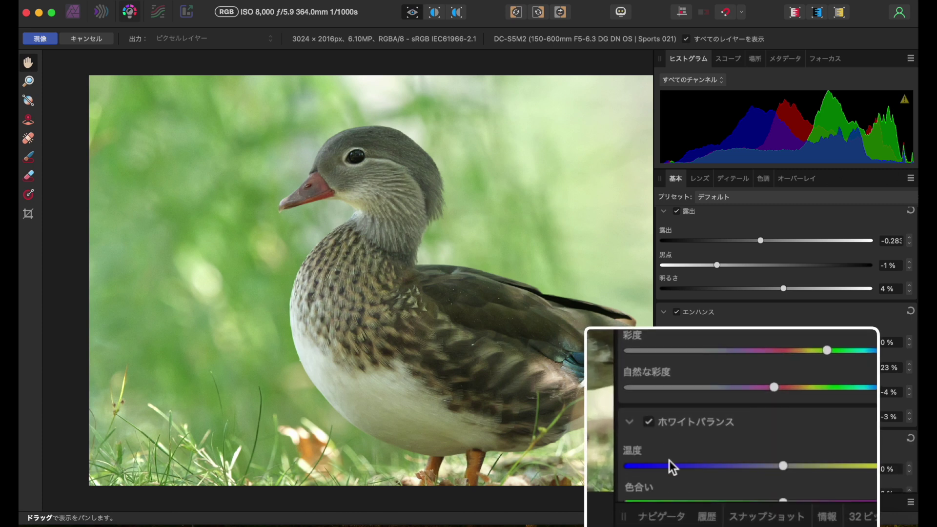
pyautogui.moveTo(779, 467); pyautogui.dragTo(751, 470)
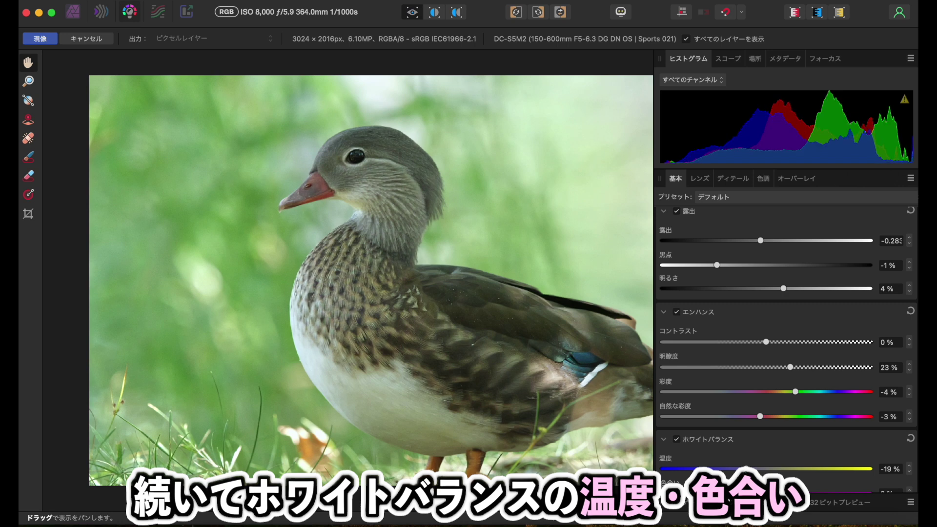
pyautogui.scroll(-3, 730, 425)
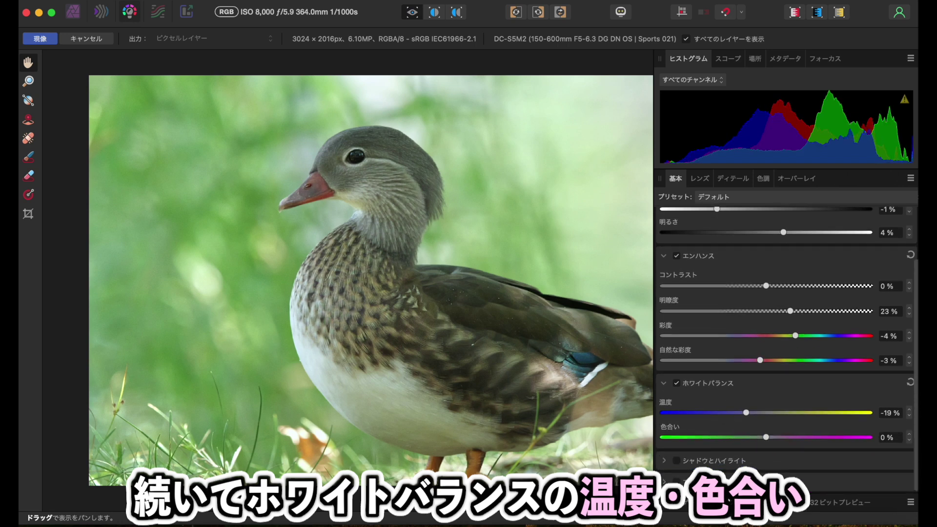
pyautogui.click(704, 460)
pyautogui.scroll(-3, 705, 459)
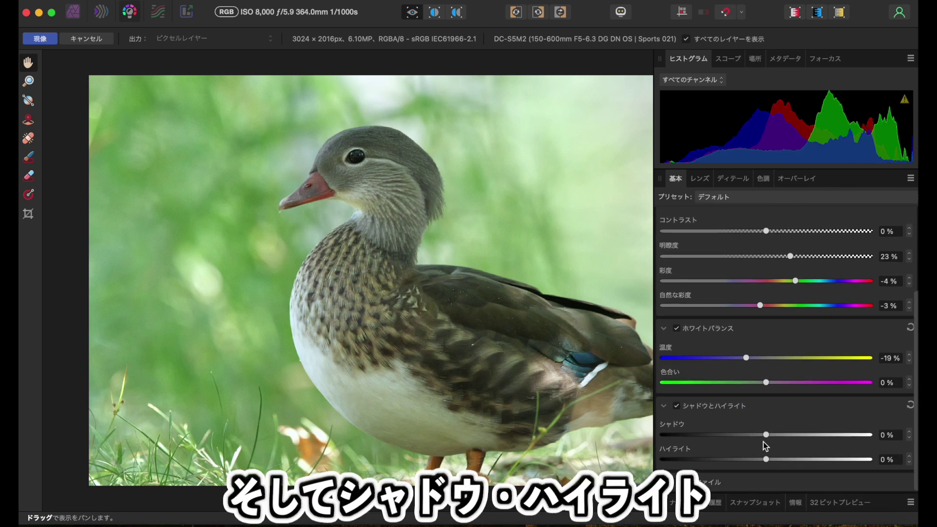
pyautogui.moveTo(764, 436)
pyautogui.mouseDown()
pyautogui.moveTo(725, 435)
pyautogui.moveTo(822, 428)
pyautogui.moveTo(714, 441)
pyautogui.mouseUp()
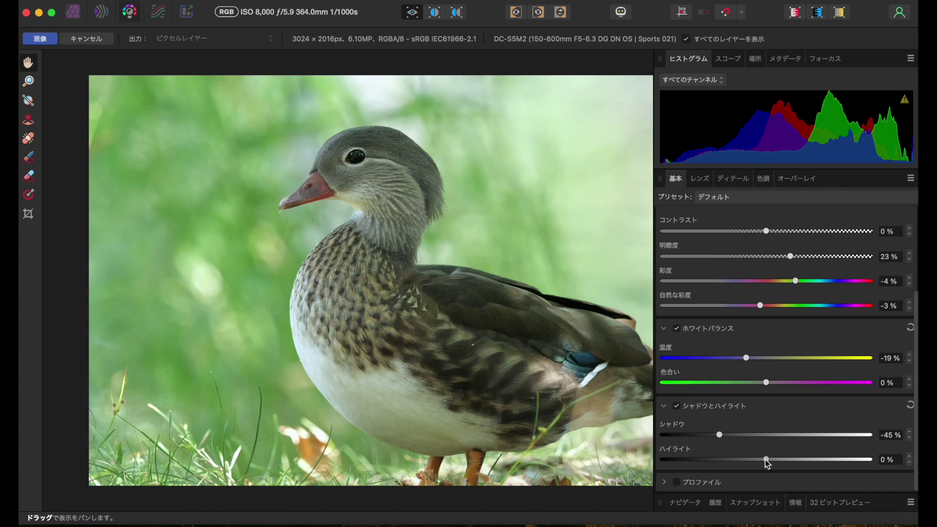
pyautogui.moveTo(766, 459); pyautogui.dragTo(753, 460)
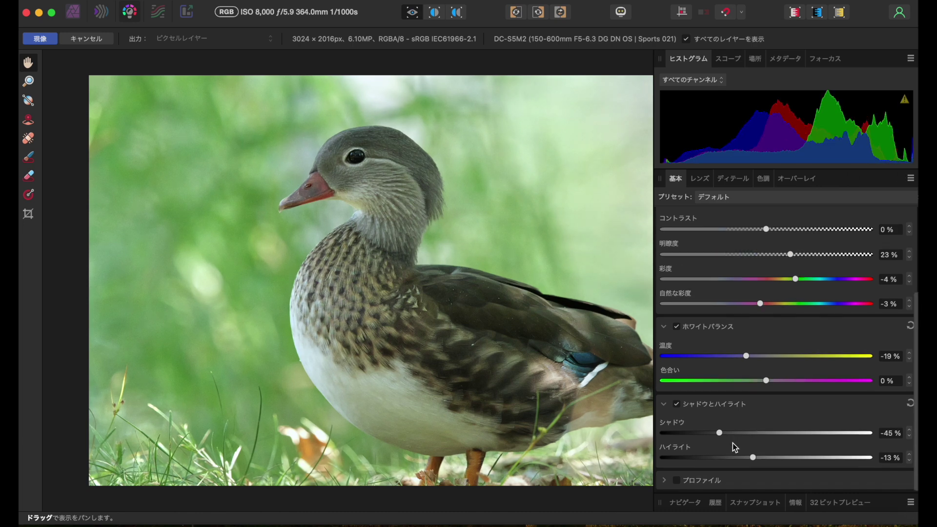
# Enable luminance noise reduction at 35% and detail refinement with radius 30%, amount 35%.
pyautogui.click(726, 178)
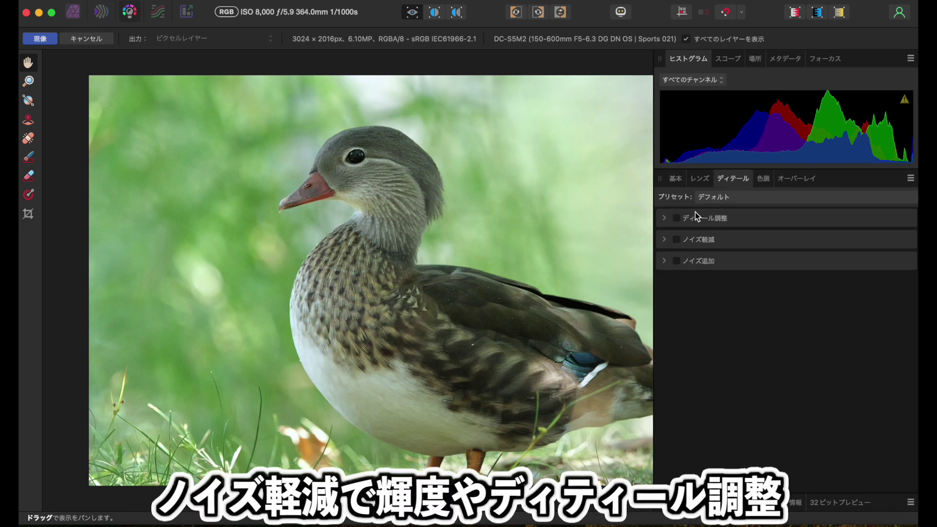
pyautogui.click(676, 239)
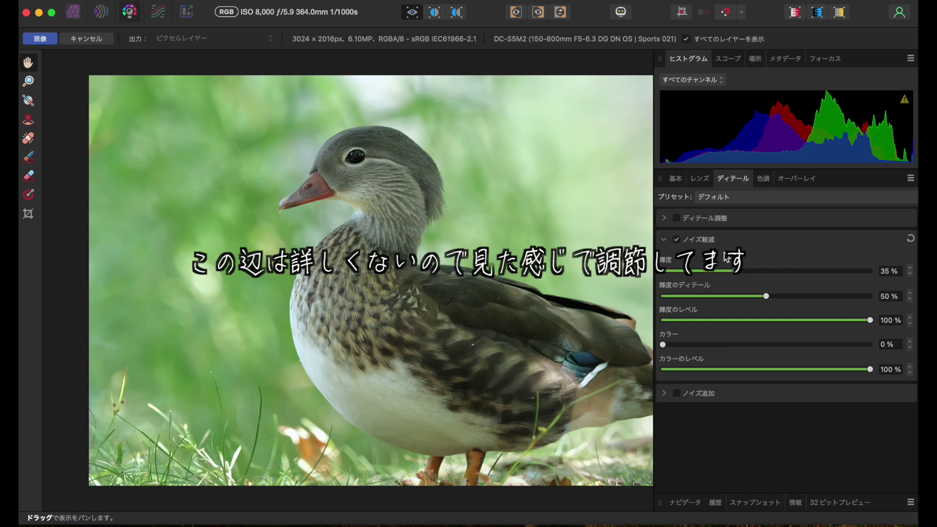
pyautogui.click(676, 218)
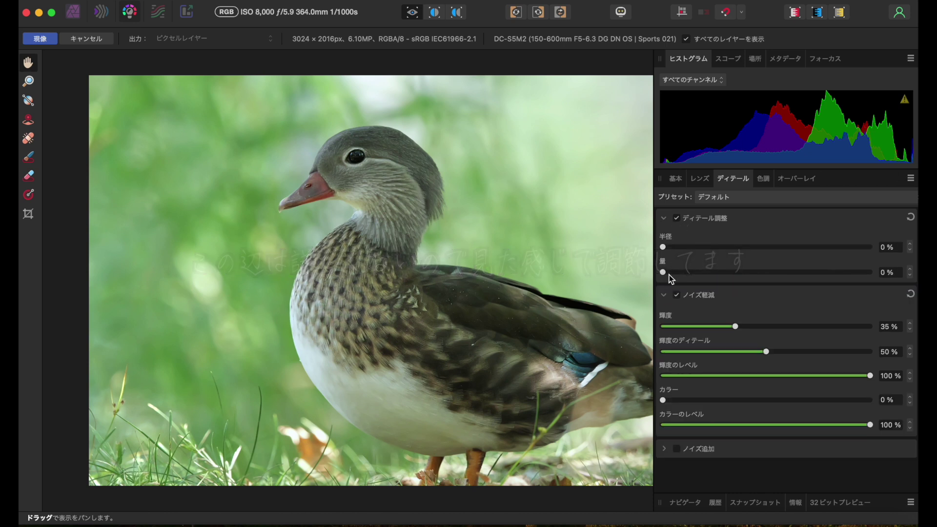
pyautogui.moveTo(663, 272)
pyautogui.mouseDown()
pyautogui.moveTo(733, 275)
pyautogui.moveTo(688, 273)
pyautogui.moveTo(669, 247)
pyautogui.moveTo(750, 247)
pyautogui.mouseUp()
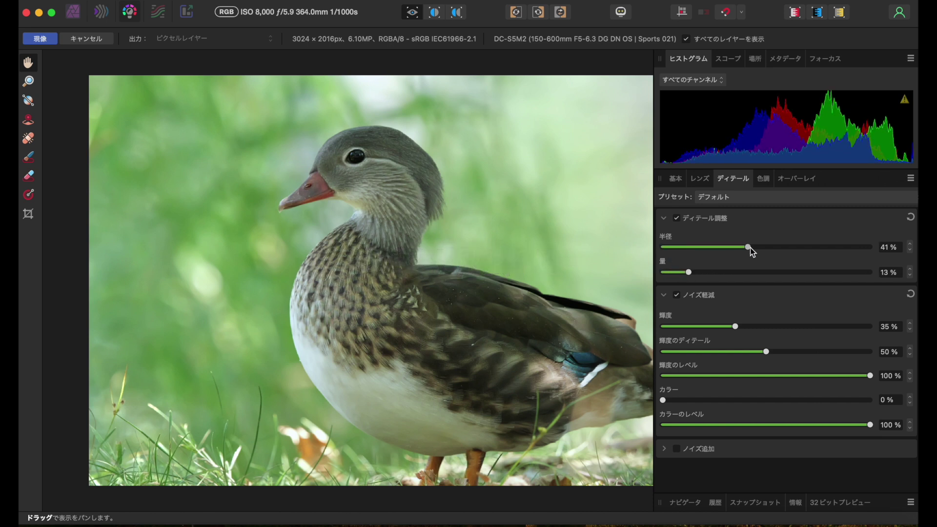
pyautogui.moveTo(690, 274)
pyautogui.mouseDown()
pyautogui.moveTo(734, 275)
pyautogui.moveTo(731, 247)
pyautogui.mouseUp()
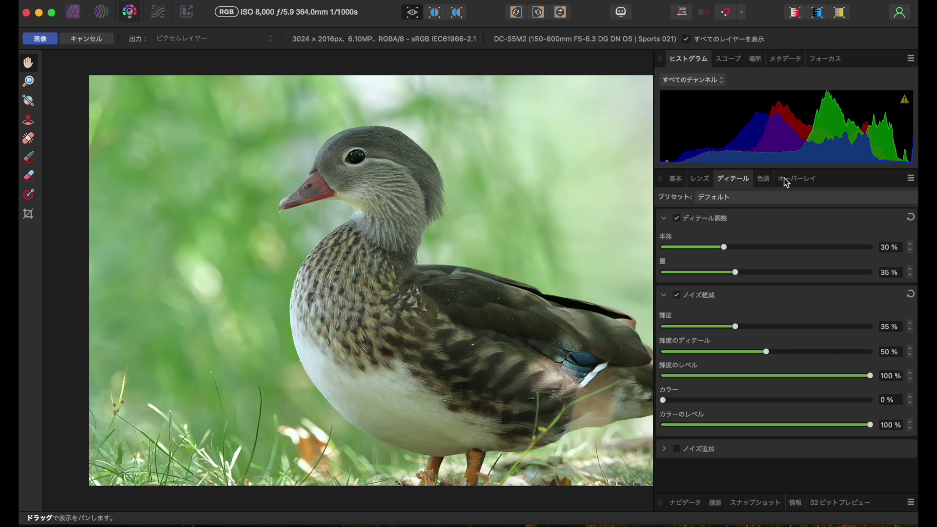
# Enable split toning: highlights hue 23.4°, saturation 7%; shadows hue 238.5, saturation 10%.
pyautogui.click(764, 181)
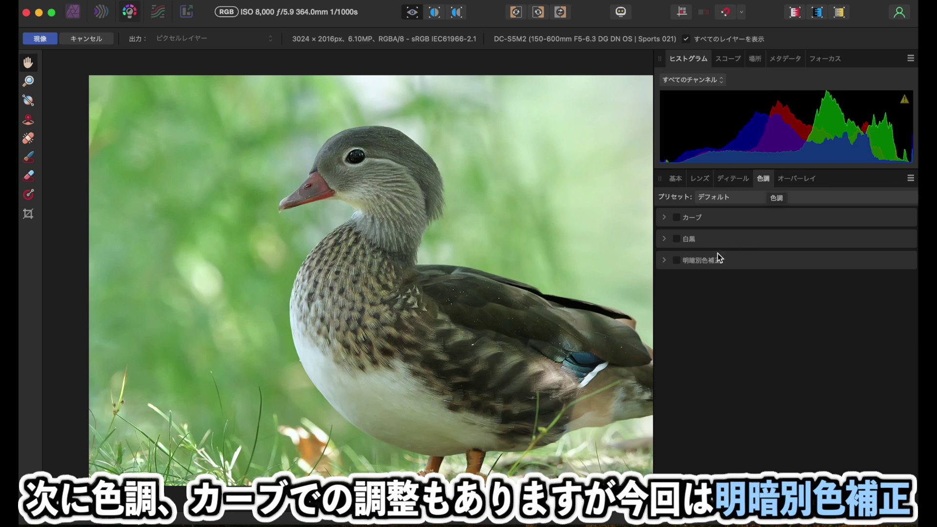
pyautogui.click(691, 262)
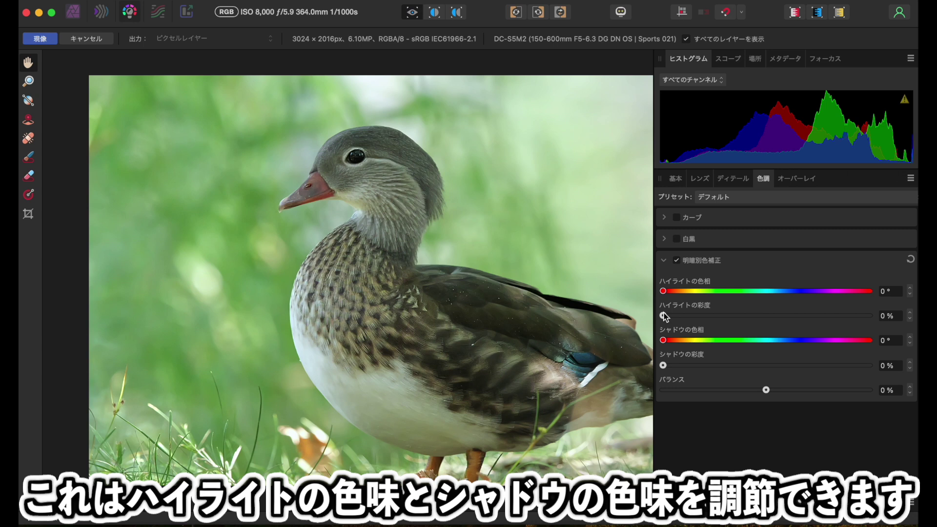
pyautogui.moveTo(663, 314)
pyautogui.mouseDown()
pyautogui.moveTo(676, 313)
pyautogui.moveTo(669, 291)
pyautogui.moveTo(678, 292)
pyautogui.mouseUp()
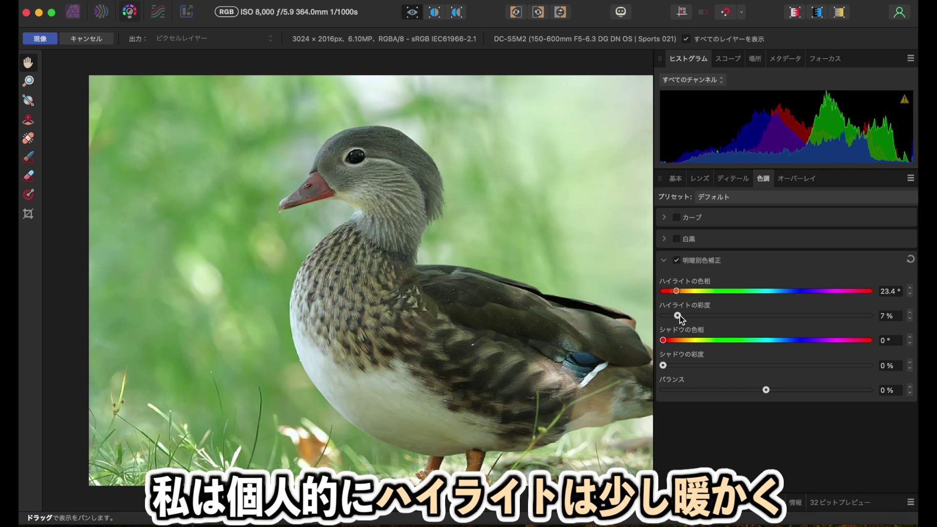
pyautogui.moveTo(662, 340); pyautogui.dragTo(795, 340)
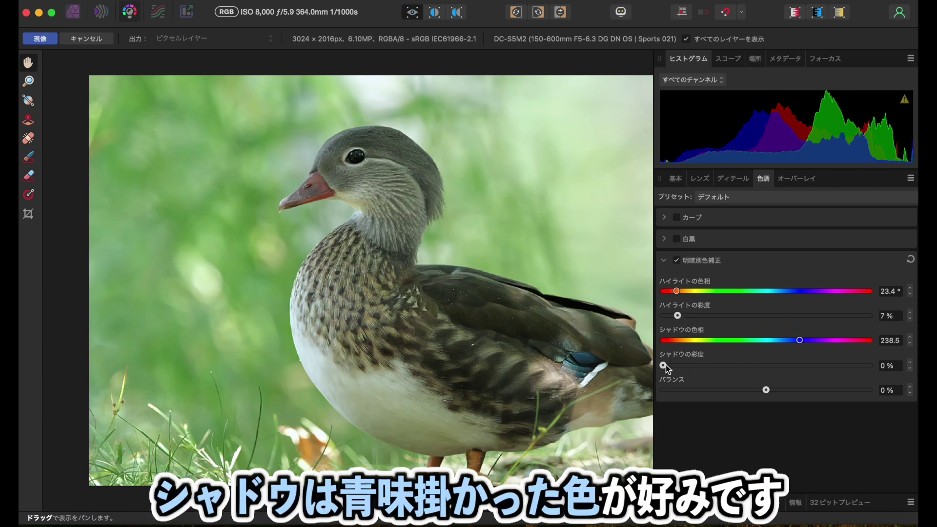
pyautogui.moveTo(664, 366); pyautogui.dragTo(689, 374)
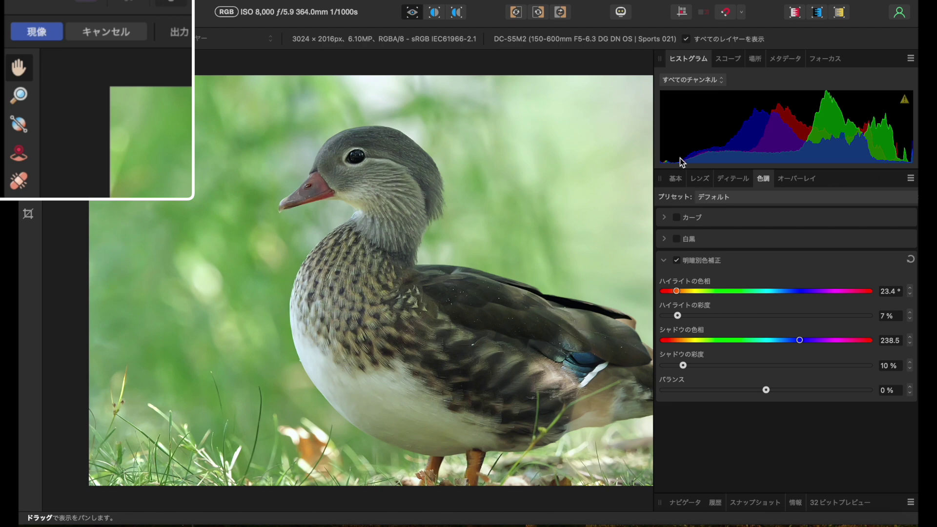
# Apply the develop edits, then brush-select the duck's head, neck, chest and breast.
pyautogui.click(46, 32)
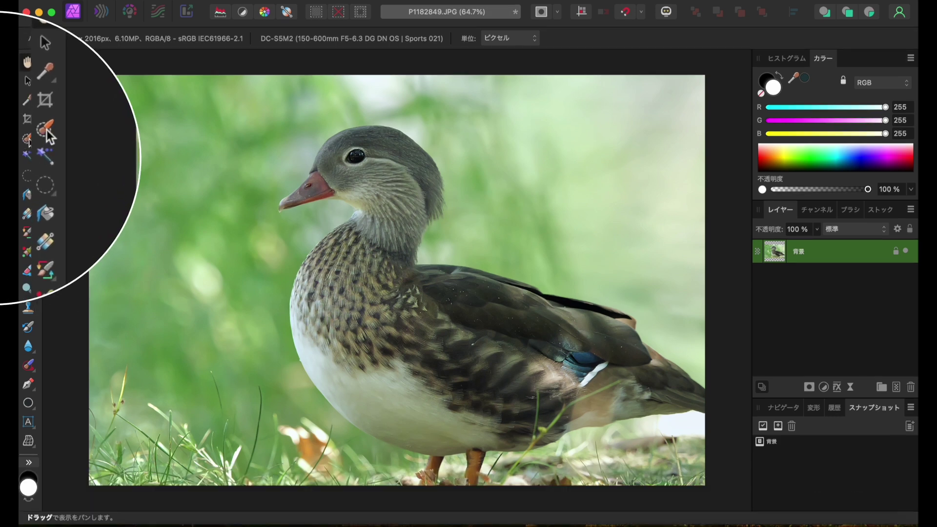
pyautogui.click(28, 138)
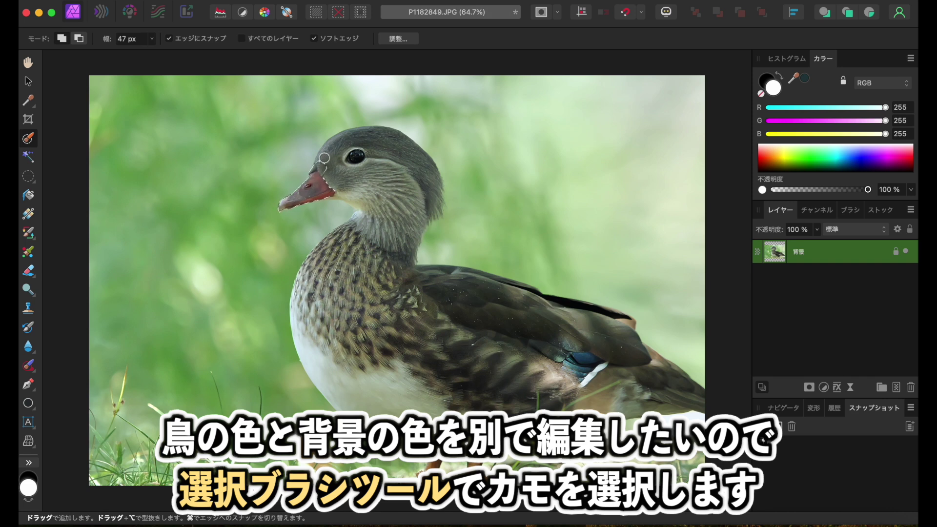
pyautogui.moveTo(324, 156); pyautogui.dragTo(346, 142)
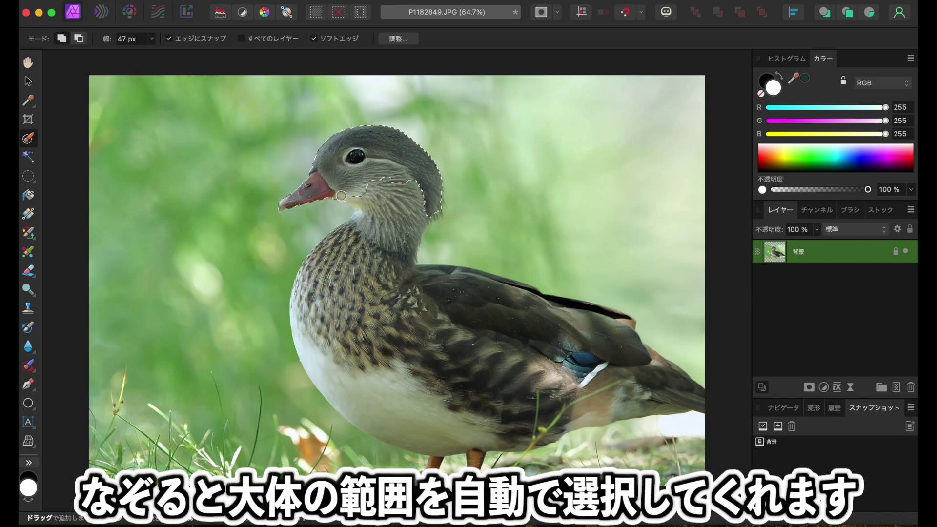
pyautogui.moveTo(356, 200); pyautogui.dragTo(363, 214)
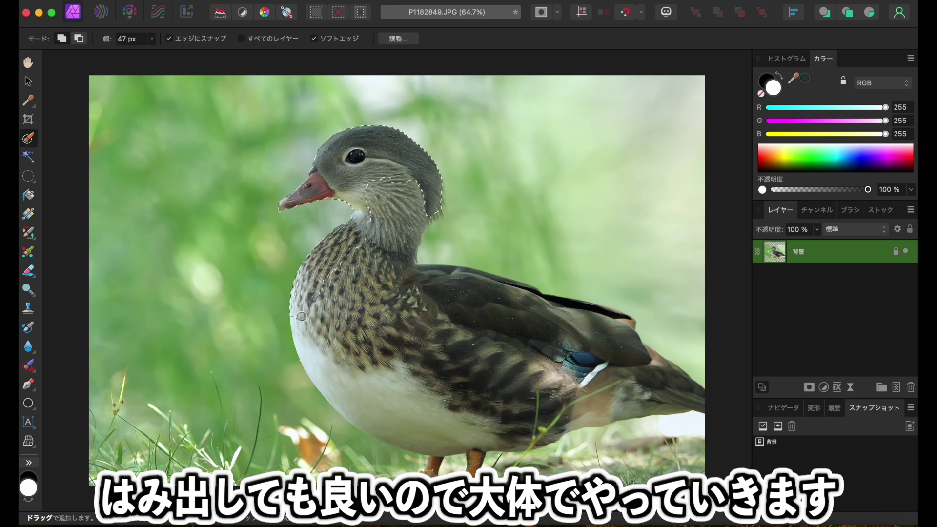
pyautogui.moveTo(301, 321); pyautogui.dragTo(304, 340)
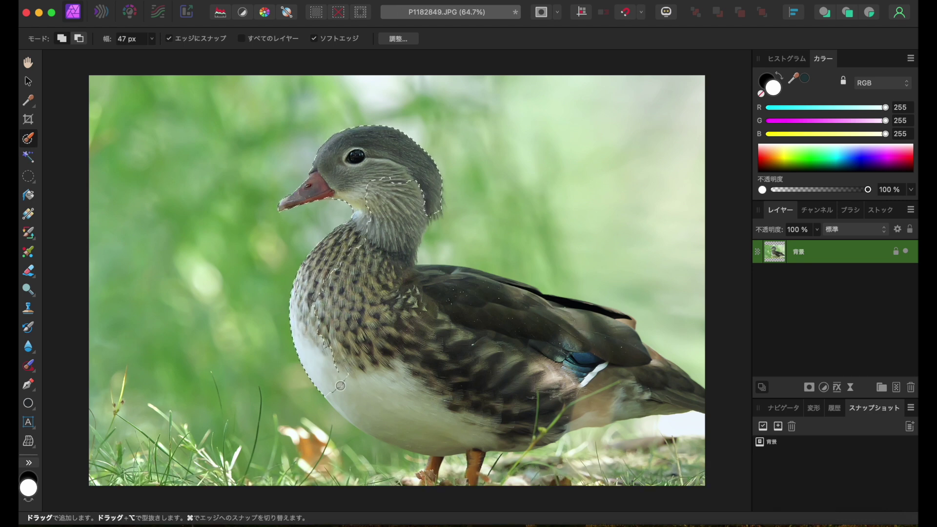
pyautogui.moveTo(340, 386)
pyautogui.mouseDown()
pyautogui.moveTo(397, 434)
pyautogui.moveTo(460, 440)
pyautogui.moveTo(397, 278)
pyautogui.moveTo(566, 311)
pyautogui.moveTo(452, 394)
pyautogui.moveTo(594, 363)
pyautogui.moveTo(414, 429)
pyautogui.mouseUp()
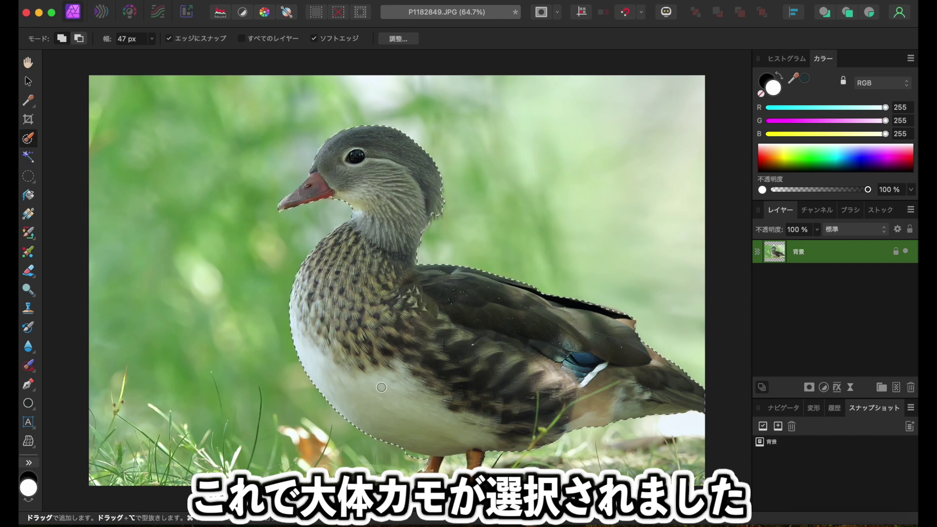
# Zoom in on the duck's belly and shrink the selection brush to 11 px.
pyautogui.scroll(3, 381, 387)
pyautogui.scroll(-1, 381, 387)
pyautogui.scroll(-3, 390, 363)
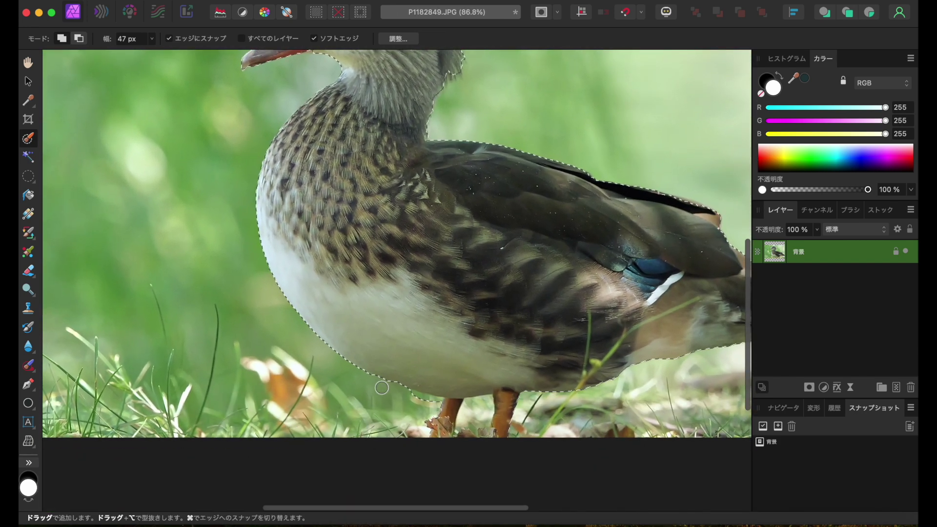
pyautogui.scroll(4, 394, 359)
pyautogui.scroll(-2, 392, 360)
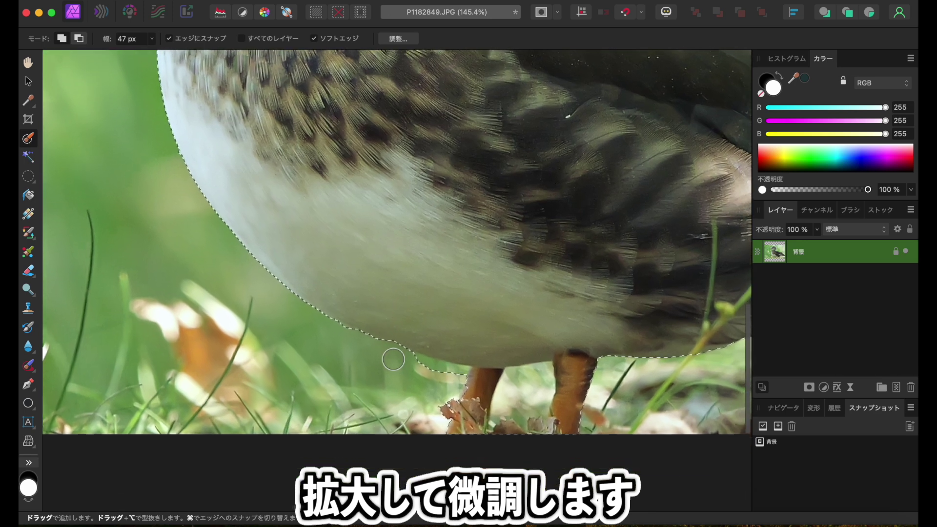
pyautogui.moveTo(428, 366); pyautogui.dragTo(423, 366)
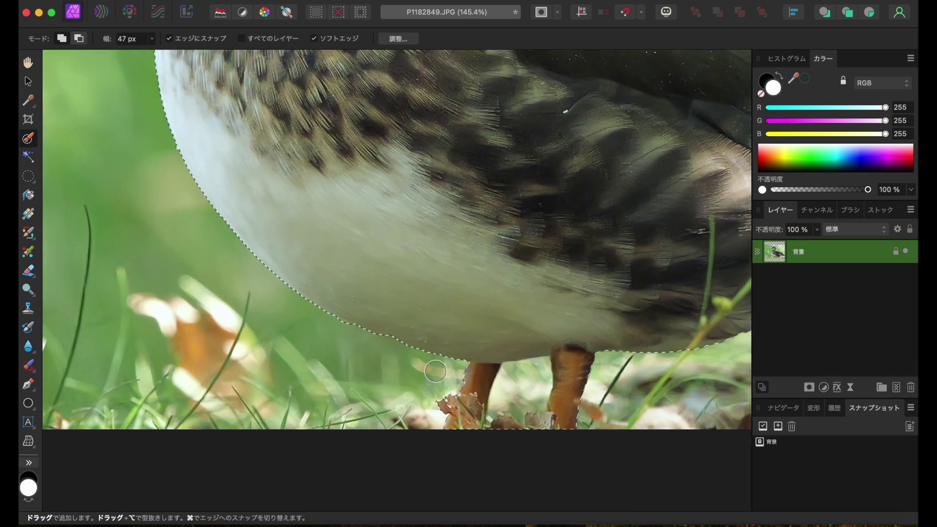
pyautogui.hscroll(5, 424, 367)
pyautogui.scroll(1, 429, 369)
pyautogui.scroll(1, 435, 372)
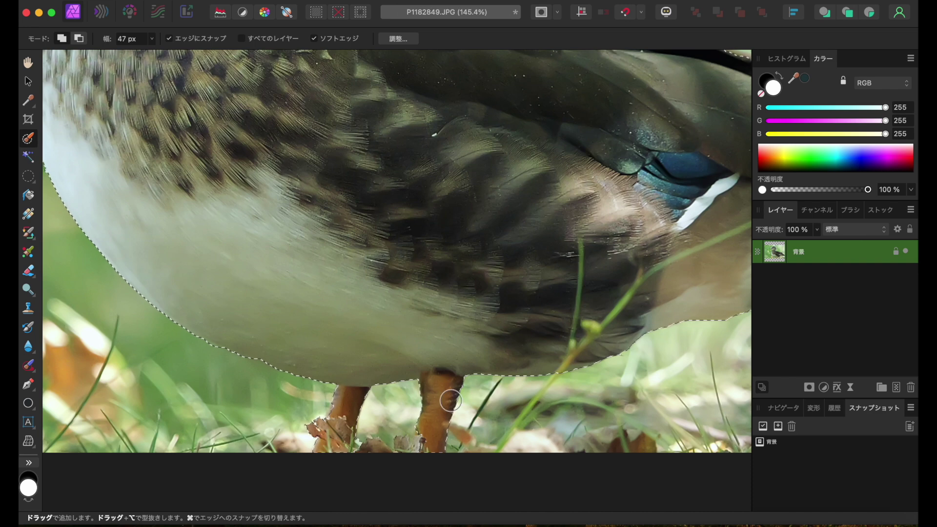
pyautogui.hscroll(5, 450, 400)
pyautogui.scroll(2, 450, 401)
pyautogui.hscroll(1, 450, 400)
pyautogui.scroll(1, 450, 401)
pyautogui.scroll(-1, 450, 400)
pyautogui.hscroll(-1, 450, 401)
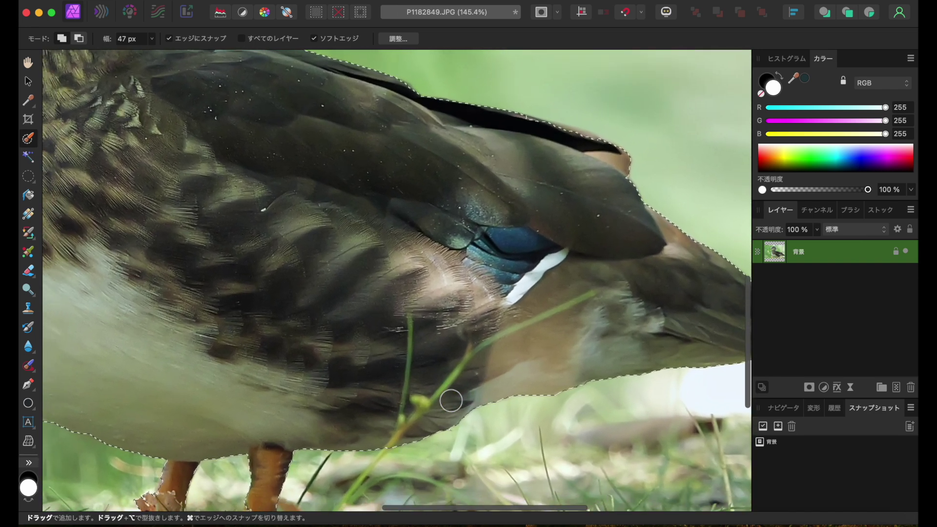
pyautogui.scroll(-1, 450, 400)
pyautogui.hscroll(-1, 451, 401)
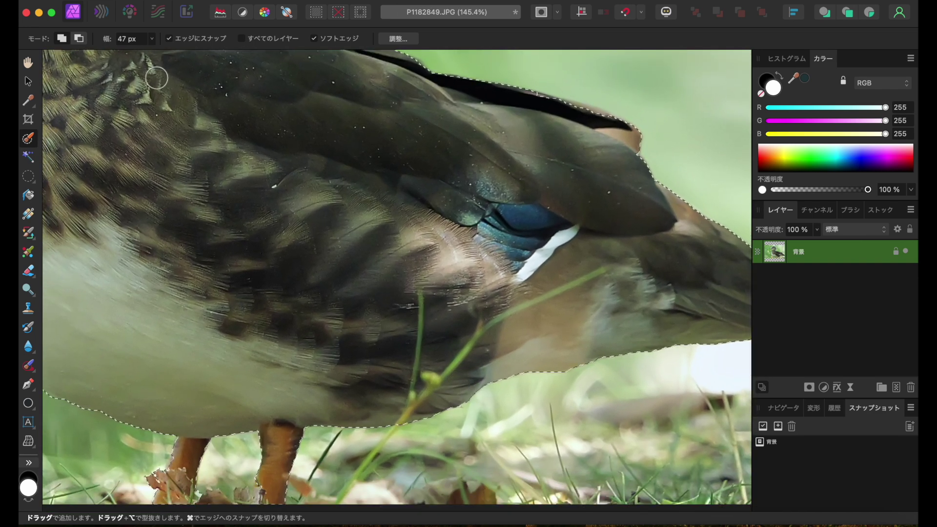
pyautogui.click(149, 42)
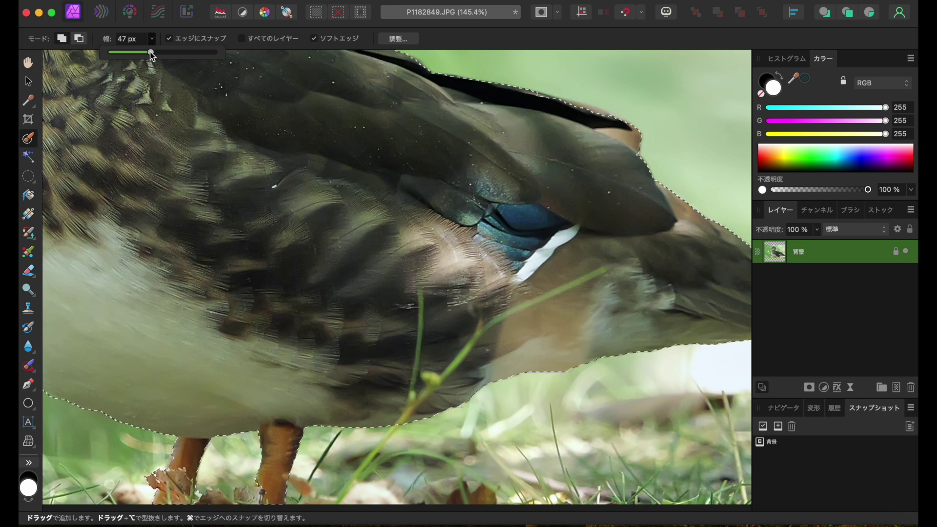
pyautogui.moveTo(121, 53); pyautogui.dragTo(119, 54)
# Subtract the grass stem crossing the duck's body, up toward the wing, from the selection.
pyautogui.moveTo(420, 297); pyautogui.dragTo(421, 341)
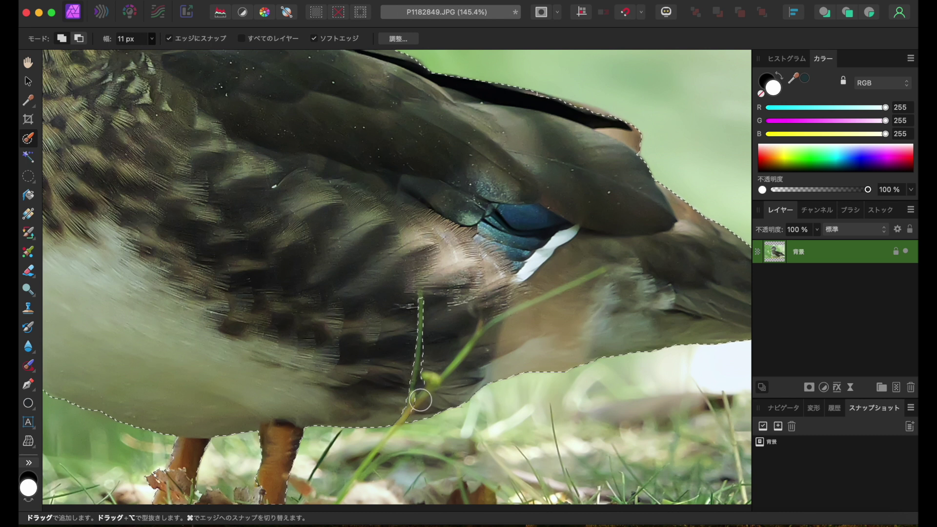
pyautogui.moveTo(444, 365)
pyautogui.mouseDown()
pyautogui.moveTo(508, 309)
pyautogui.moveTo(545, 300)
pyautogui.mouseUp()
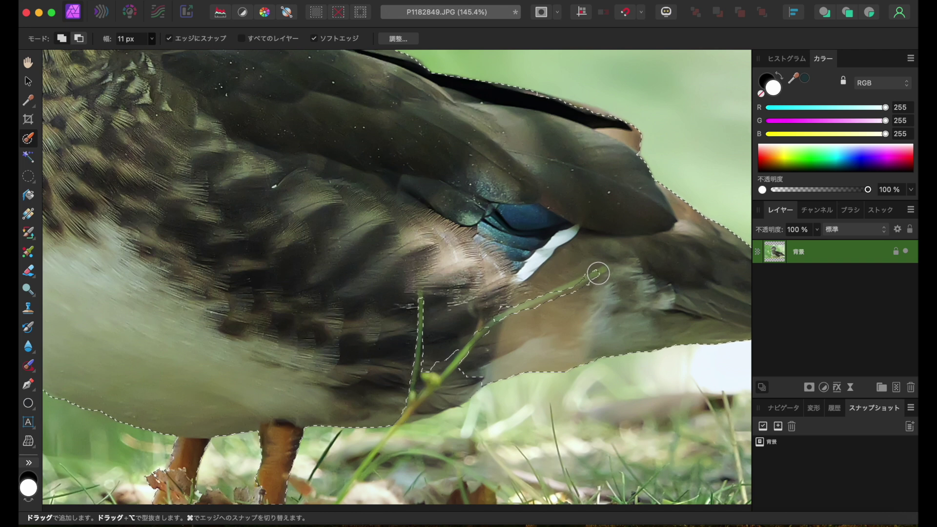
pyautogui.moveTo(593, 276); pyautogui.dragTo(602, 268)
# Reduce the brush to 9 px and reshape the selection around the stem under the wing.
pyautogui.click(152, 38)
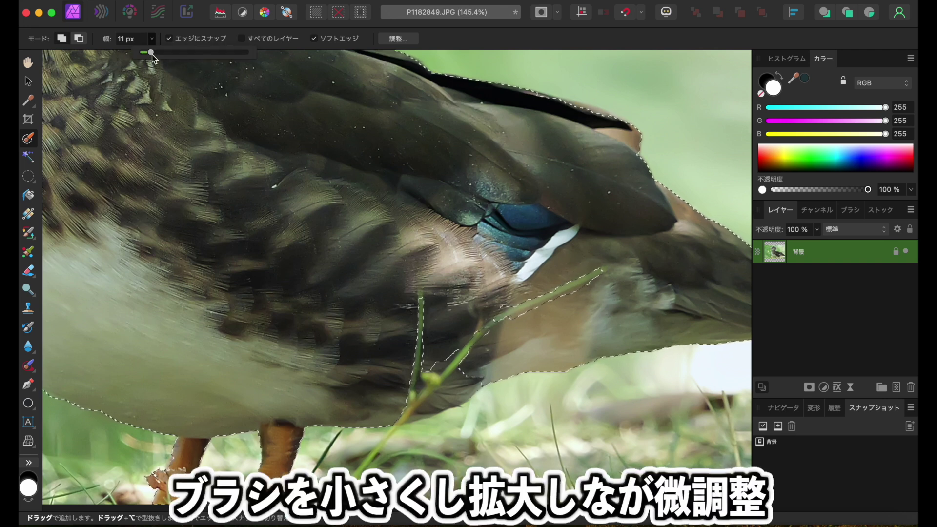
pyautogui.moveTo(151, 54); pyautogui.dragTo(150, 55)
pyautogui.click(426, 346)
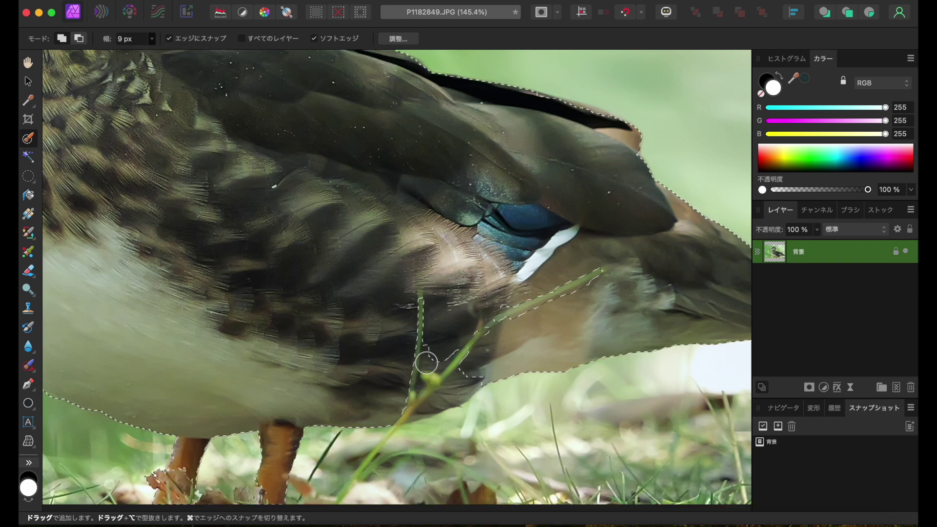
pyautogui.moveTo(424, 348)
pyautogui.mouseDown()
pyautogui.moveTo(492, 352)
pyautogui.moveTo(504, 305)
pyautogui.moveTo(514, 334)
pyautogui.mouseUp()
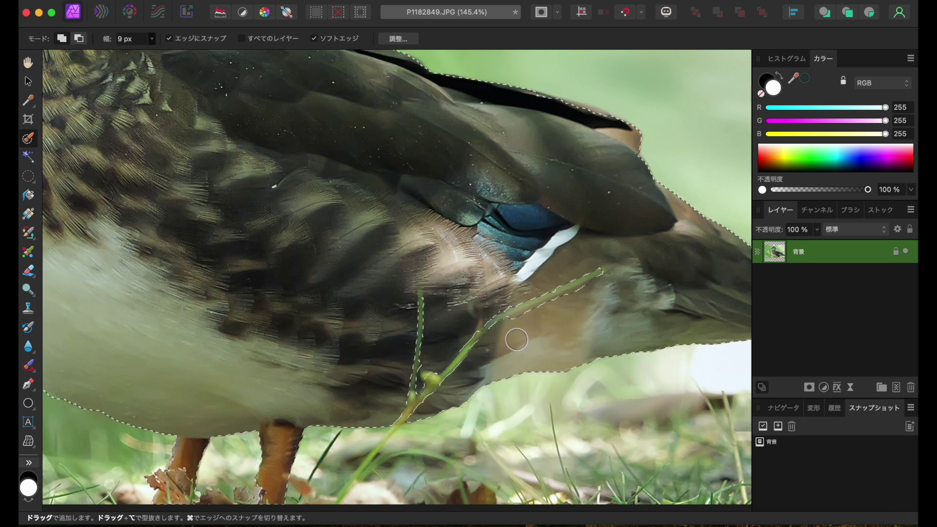
# Exclude the lower diagonal grass stem down to its bud from the duck selection.
pyautogui.scroll(2, 514, 335)
pyautogui.scroll(3, 517, 339)
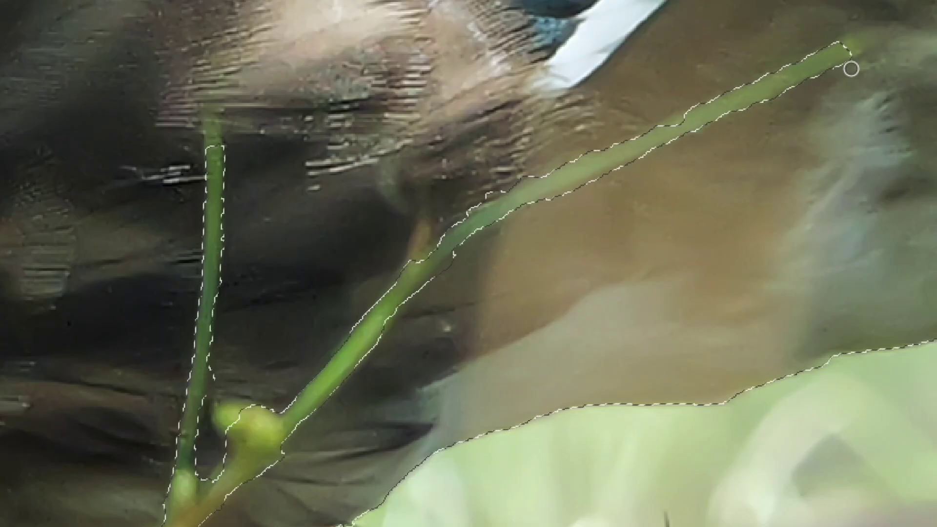
pyautogui.click(435, 278)
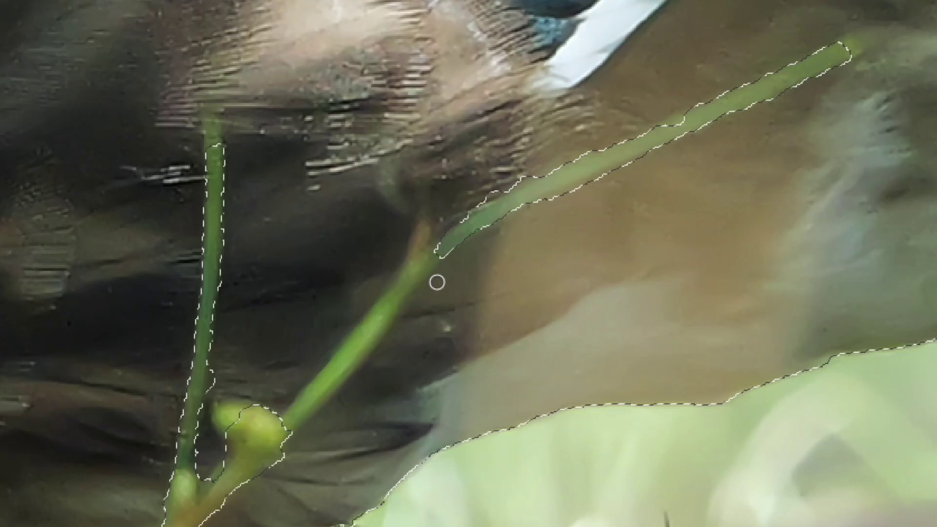
pyautogui.moveTo(423, 269)
pyautogui.mouseDown()
pyautogui.moveTo(225, 417)
pyautogui.moveTo(208, 305)
pyautogui.mouseUp()
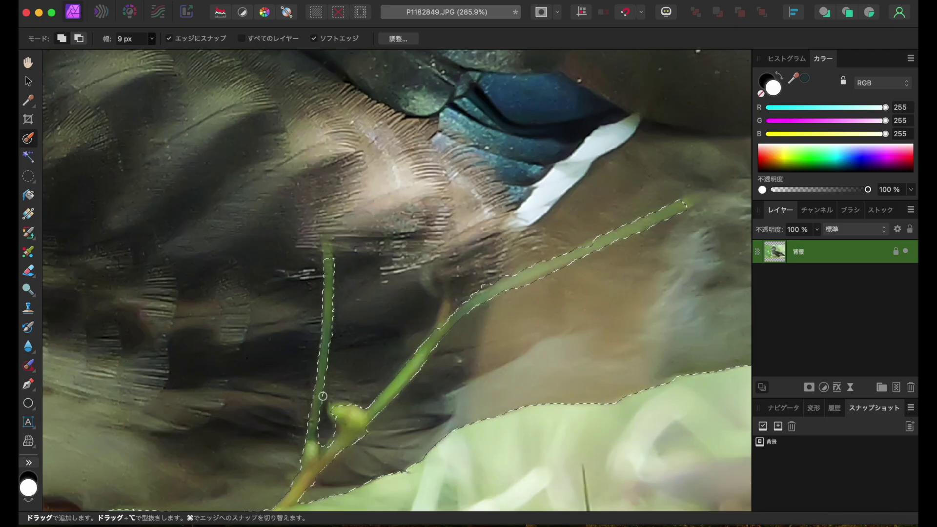
pyautogui.scroll(-2, 523, 284)
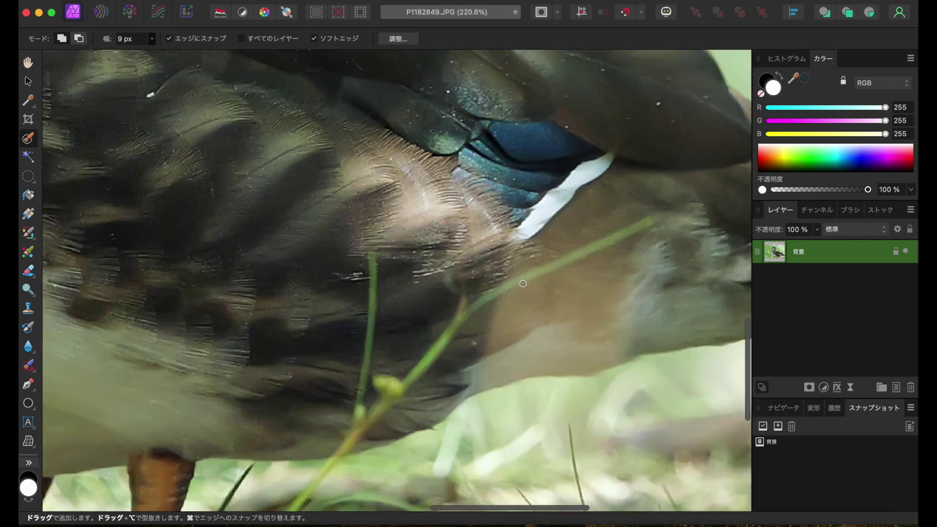
pyautogui.scroll(-2, 523, 283)
pyautogui.scroll(-1, 523, 284)
pyautogui.scroll(-3, 523, 283)
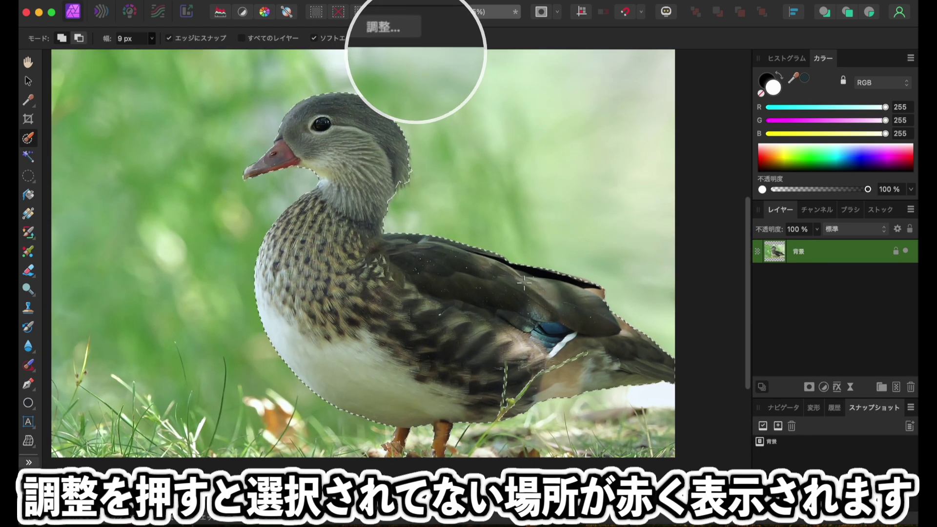
# Refine the selection edge along the duck's neck feathers and apply the refinement.
pyautogui.click(396, 21)
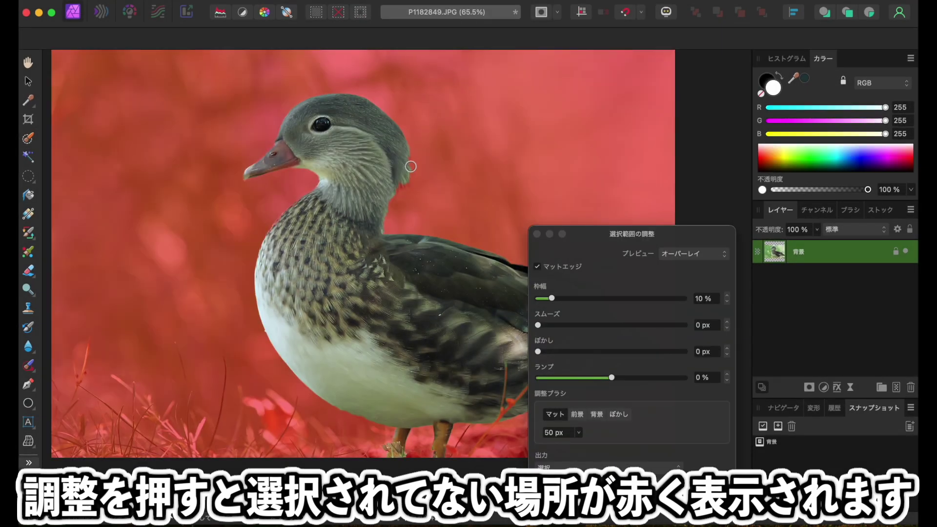
pyautogui.moveTo(406, 180); pyautogui.dragTo(403, 188)
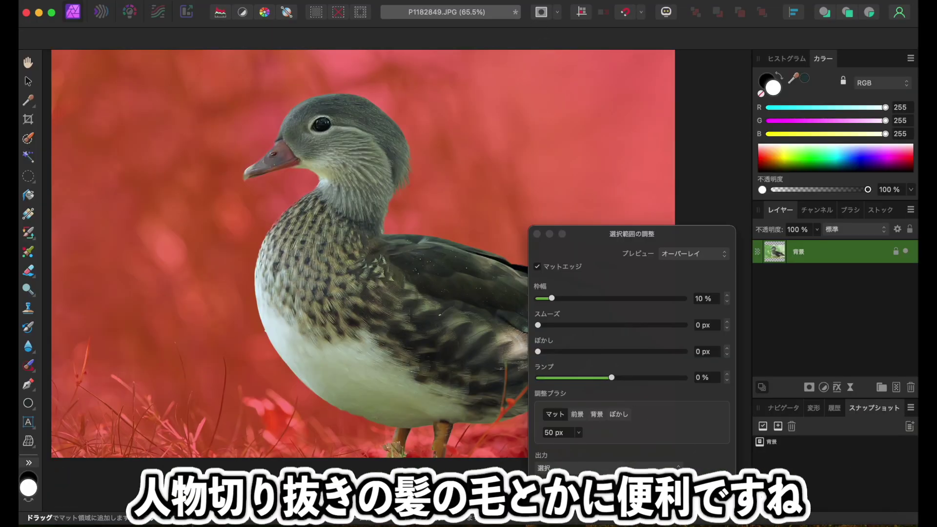
pyautogui.press('Return')
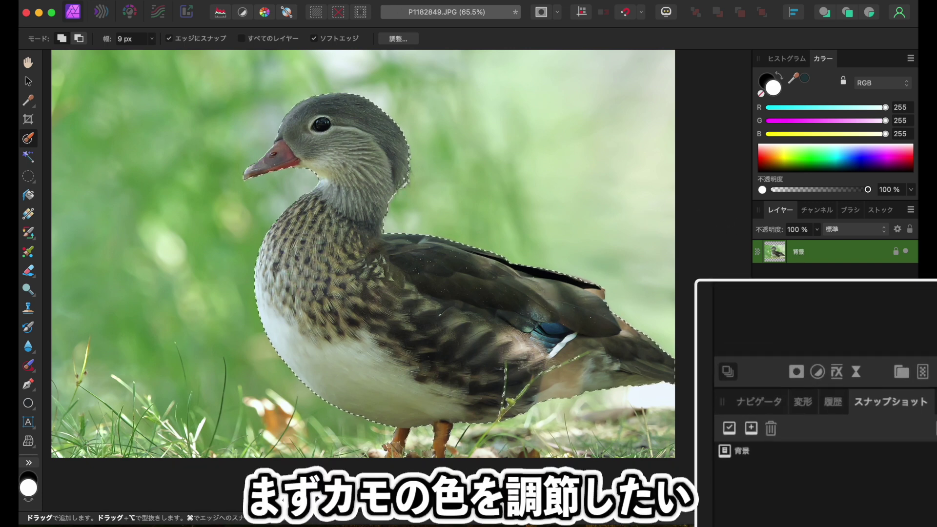
# Add a Vibrance adjustment masked to the selected duck.
pyautogui.click(820, 372)
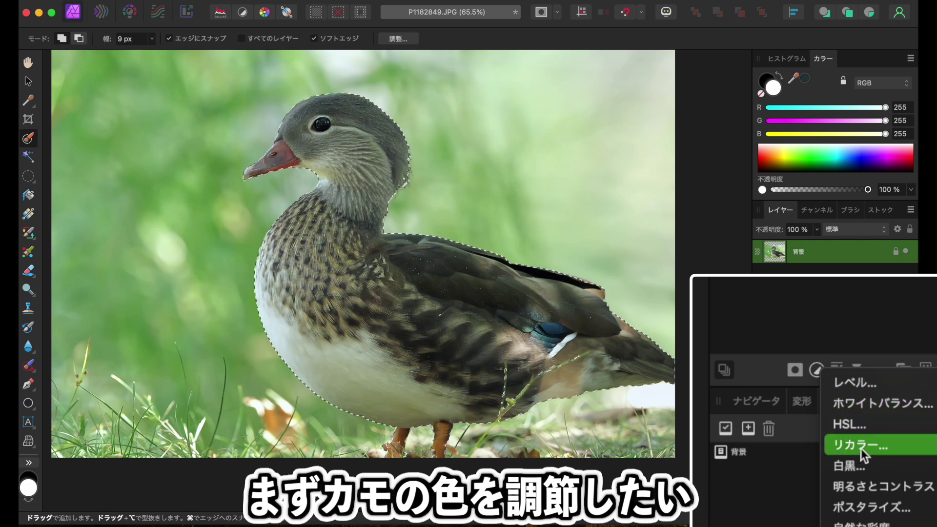
pyautogui.click(862, 462)
pyautogui.write('35')
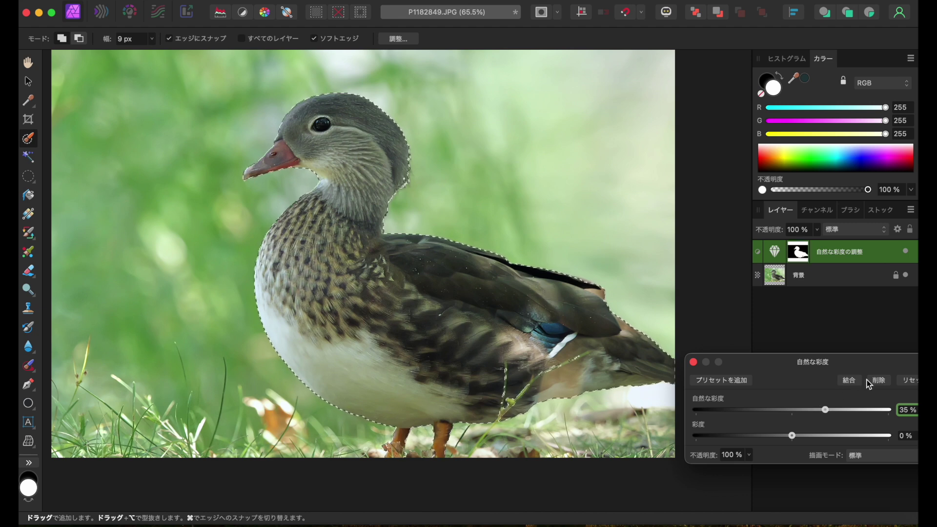
pyautogui.click(693, 362)
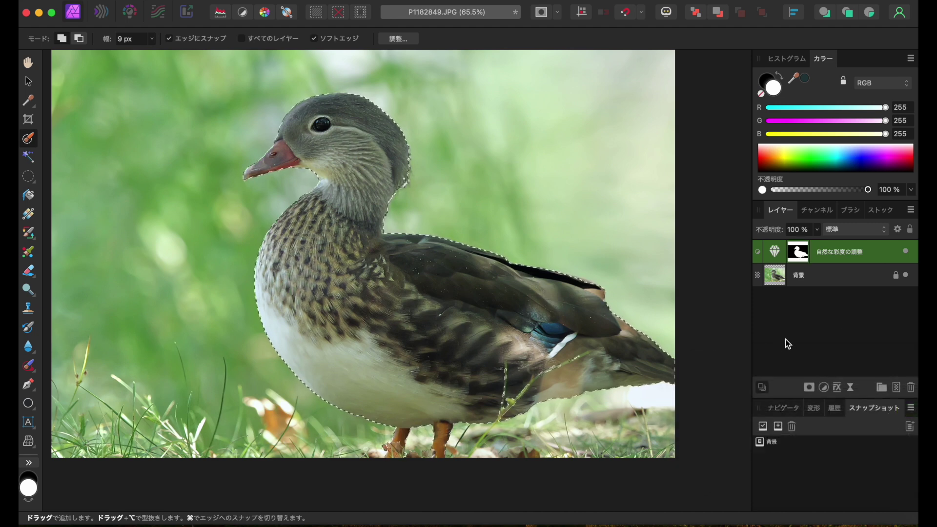
# Add an HSL adjustment boosting the red and cyan ranges' saturation, cyan to 40%.
pyautogui.click(820, 387)
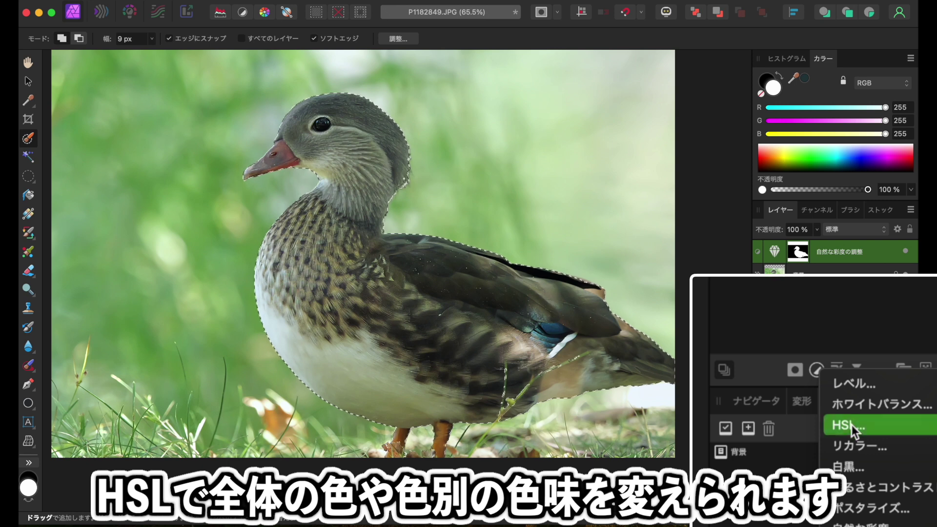
pyautogui.click(850, 425)
pyautogui.click(787, 348)
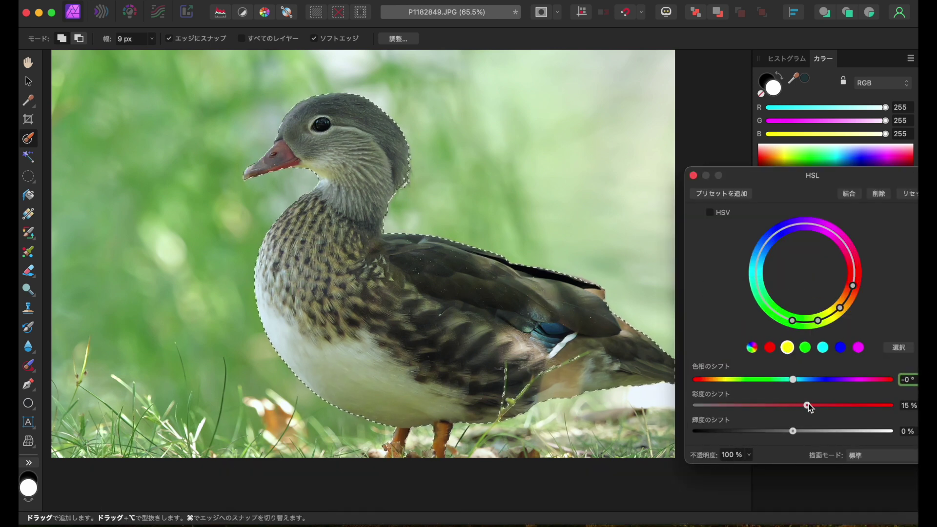
pyautogui.click(769, 347)
pyautogui.moveTo(809, 405); pyautogui.dragTo(824, 405)
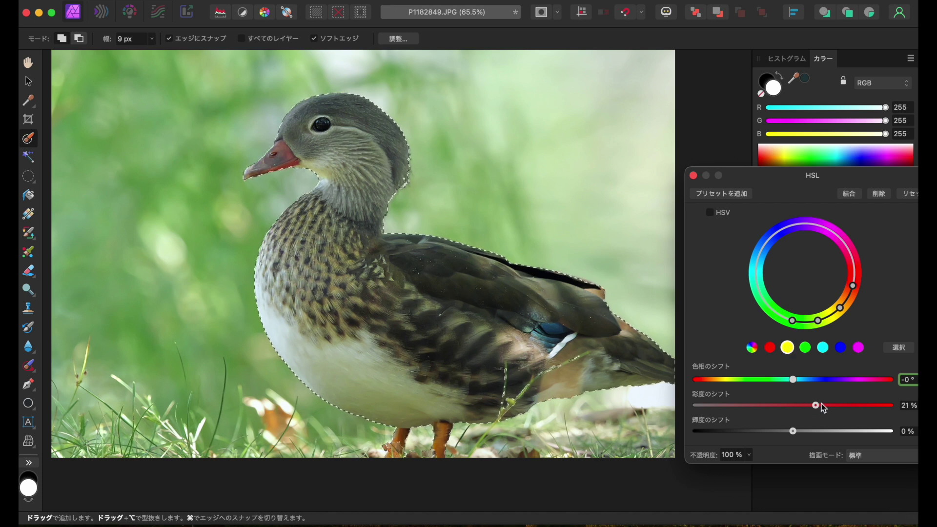
pyautogui.click(822, 347)
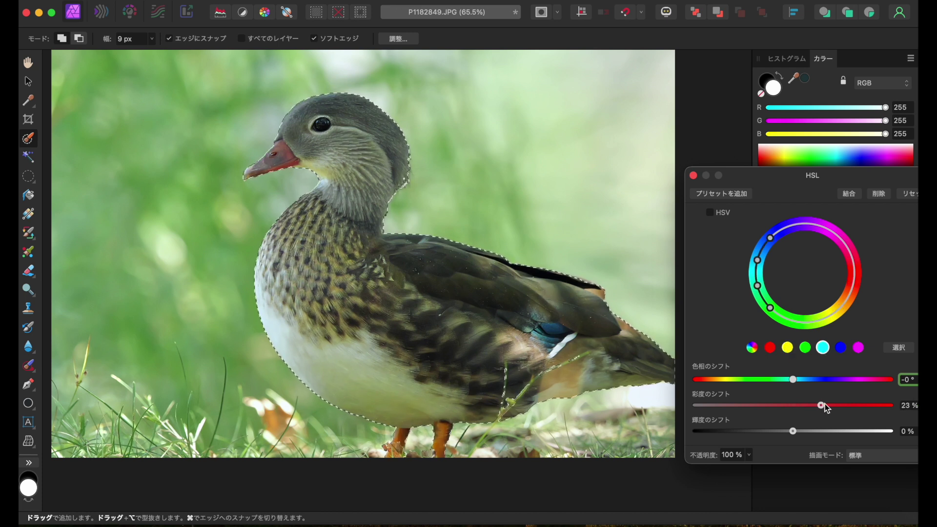
pyautogui.moveTo(824, 403); pyautogui.dragTo(831, 402)
pyautogui.click(694, 175)
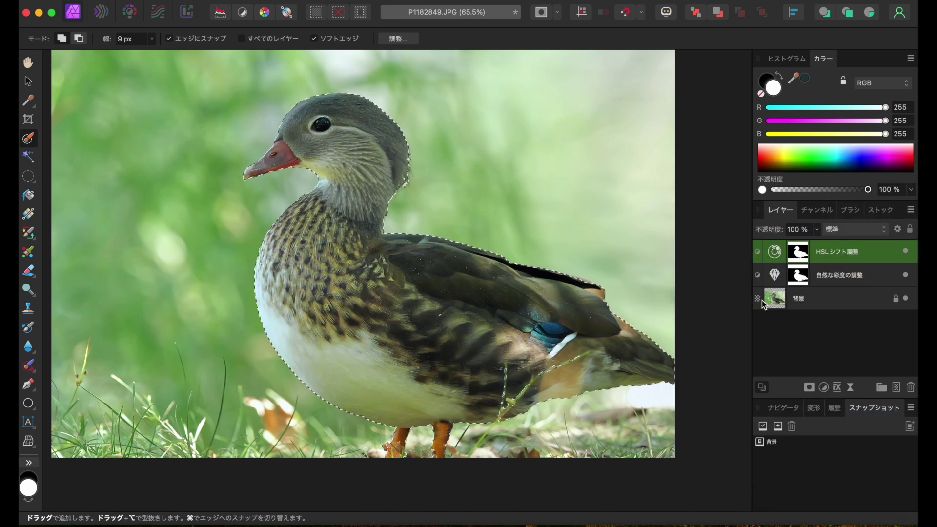
# Add a Brightness/Contrast adjustment raising the duck's brightness to 13%.
pyautogui.click(824, 388)
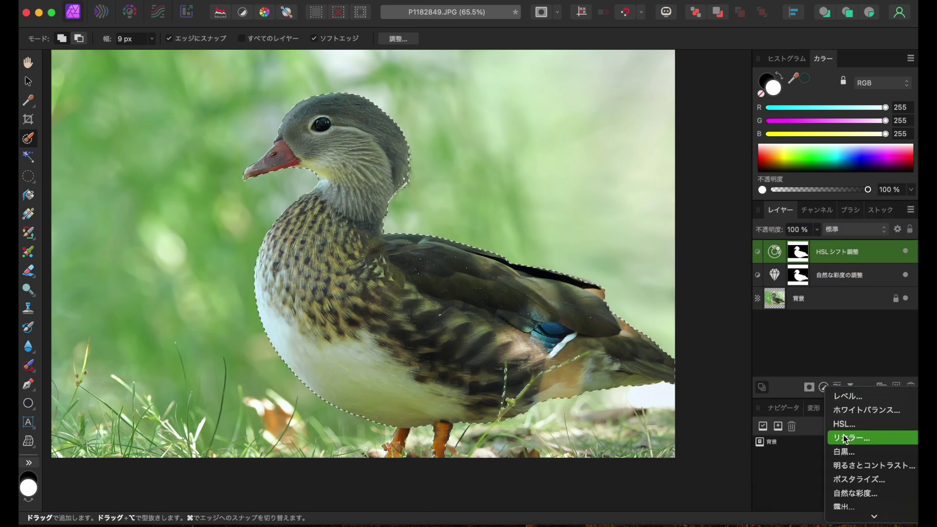
pyautogui.click(859, 465)
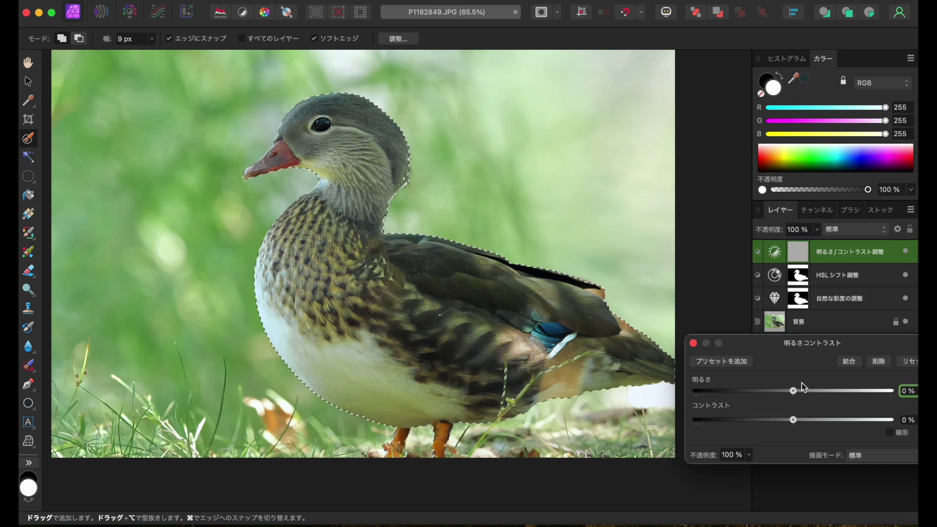
pyautogui.moveTo(793, 390); pyautogui.dragTo(808, 391)
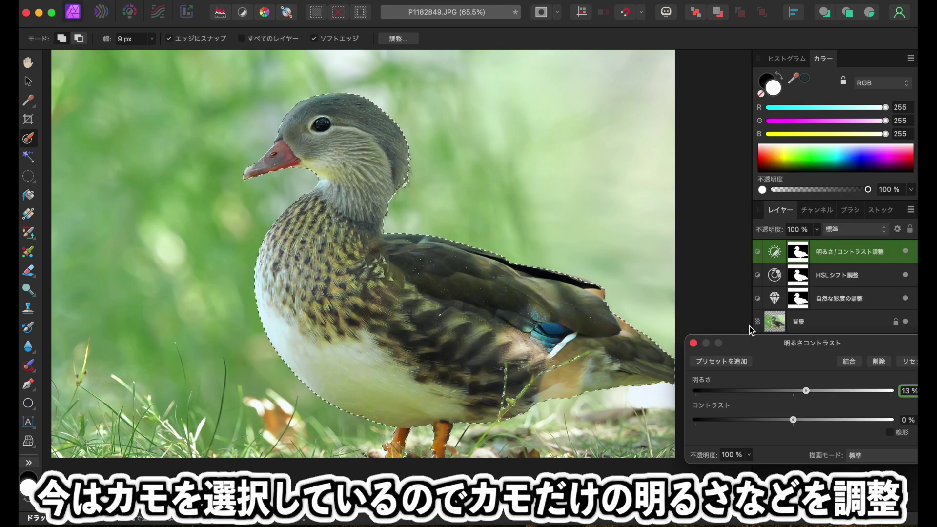
pyautogui.click(693, 343)
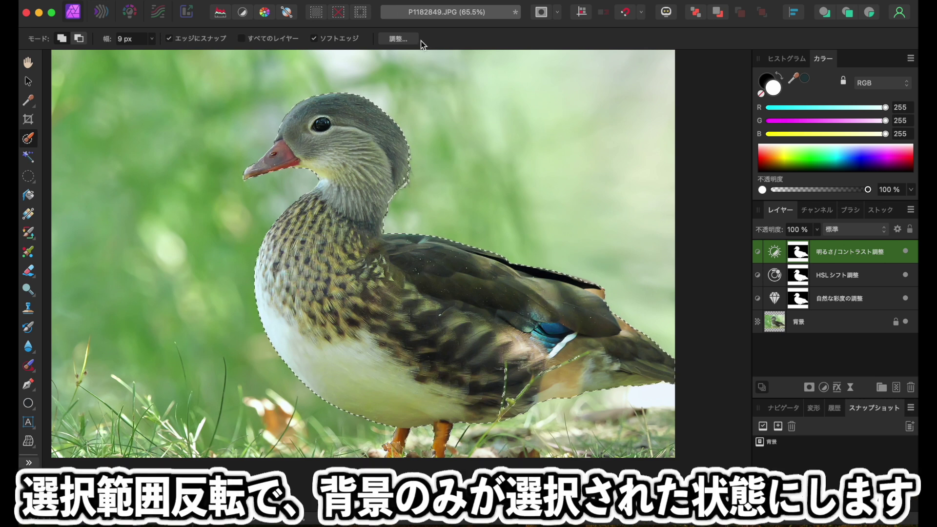
# Invert the selection to the background and add an HSL adjustment shifting its hue bluer.
pyautogui.click(358, 20)
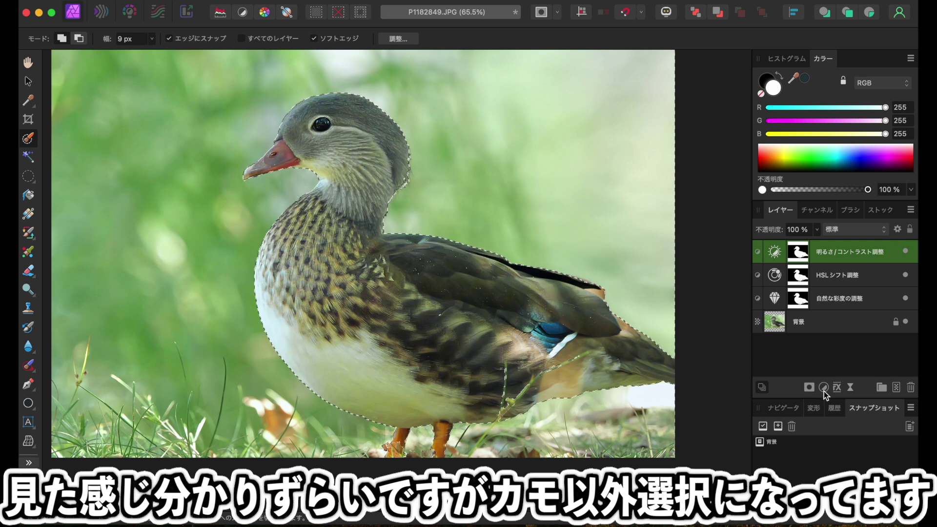
pyautogui.click(824, 388)
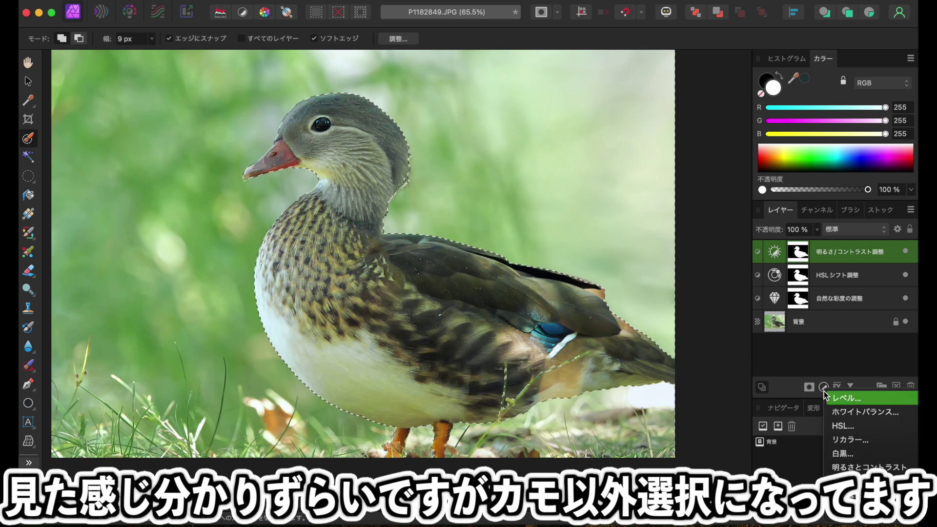
pyautogui.click(836, 426)
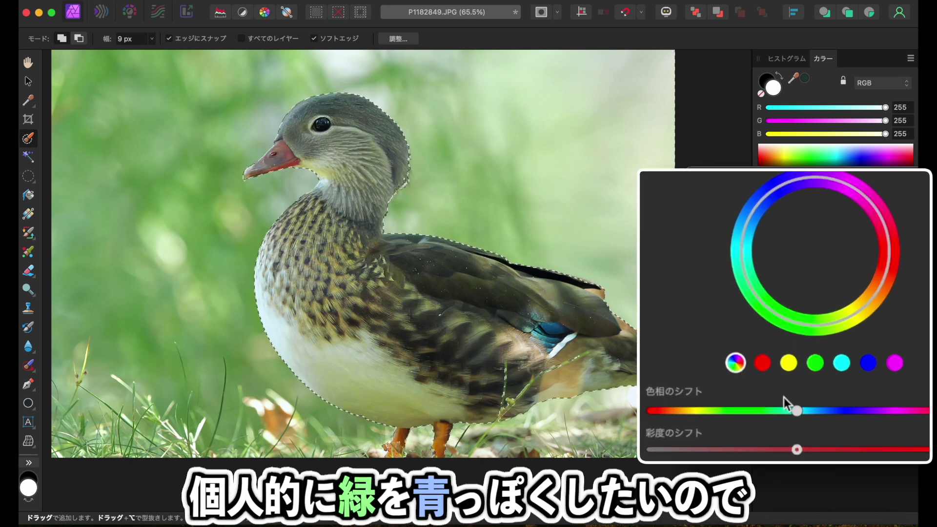
pyautogui.moveTo(795, 410); pyautogui.dragTo(769, 411)
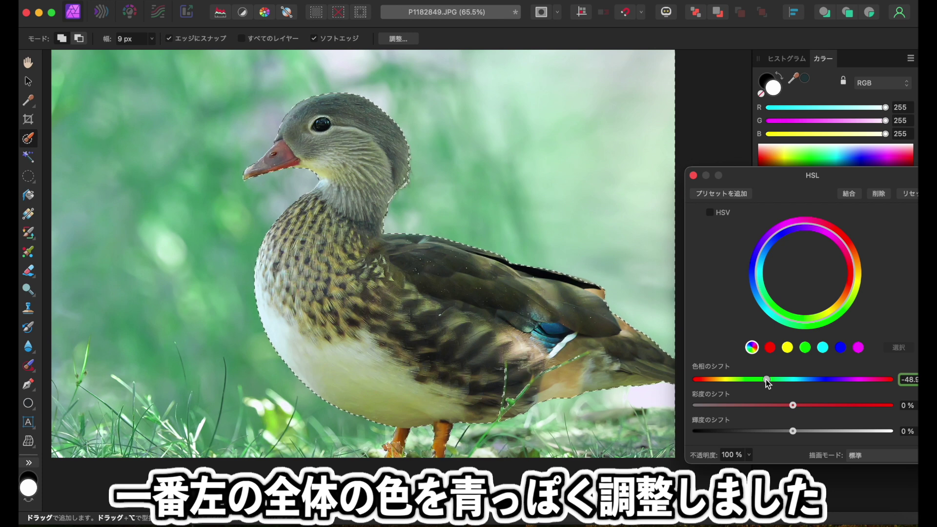
# Lower green saturation, raise blue saturation, and shift the green hue 13.4°.
pyautogui.click(805, 348)
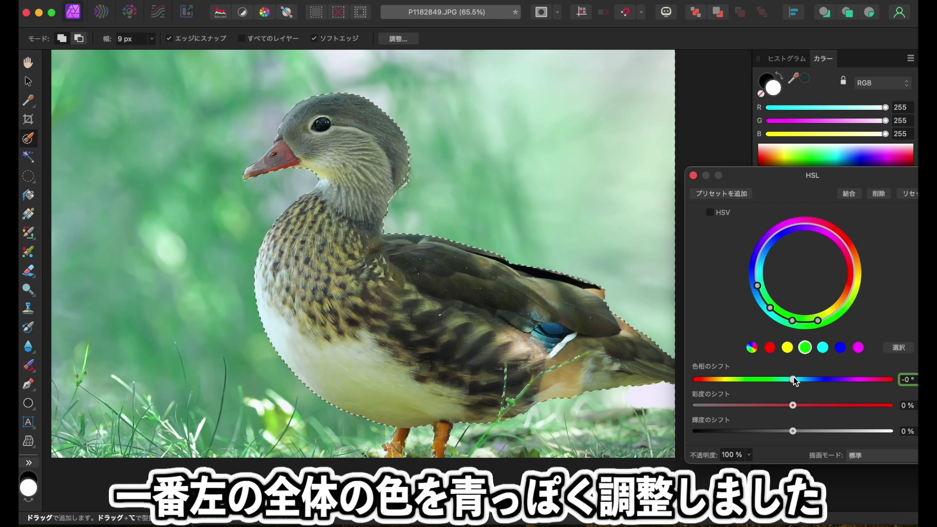
pyautogui.moveTo(793, 406); pyautogui.dragTo(786, 405)
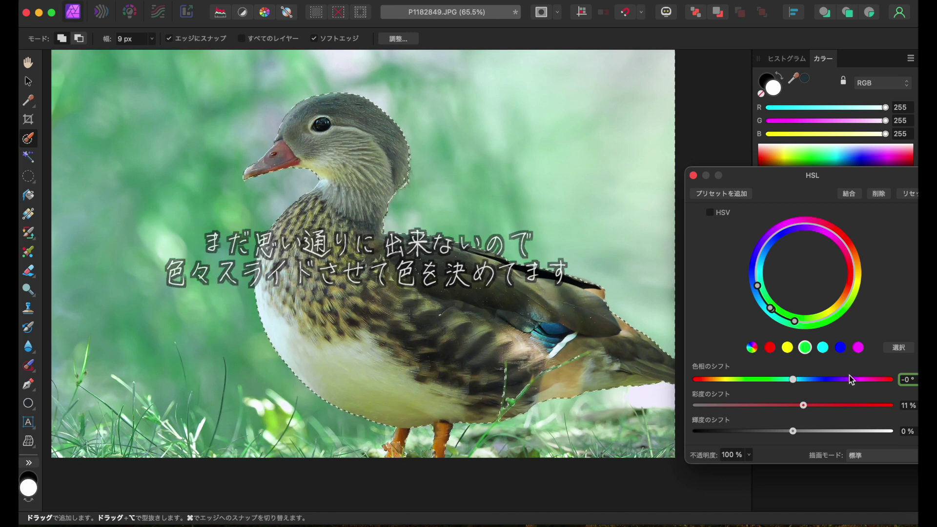
pyautogui.click(840, 348)
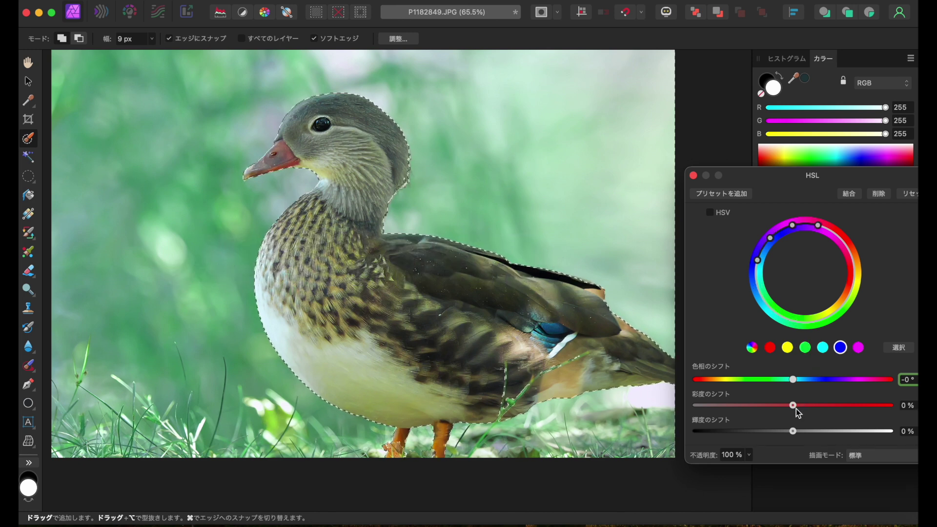
pyautogui.moveTo(796, 409); pyautogui.dragTo(805, 406)
pyautogui.click(787, 348)
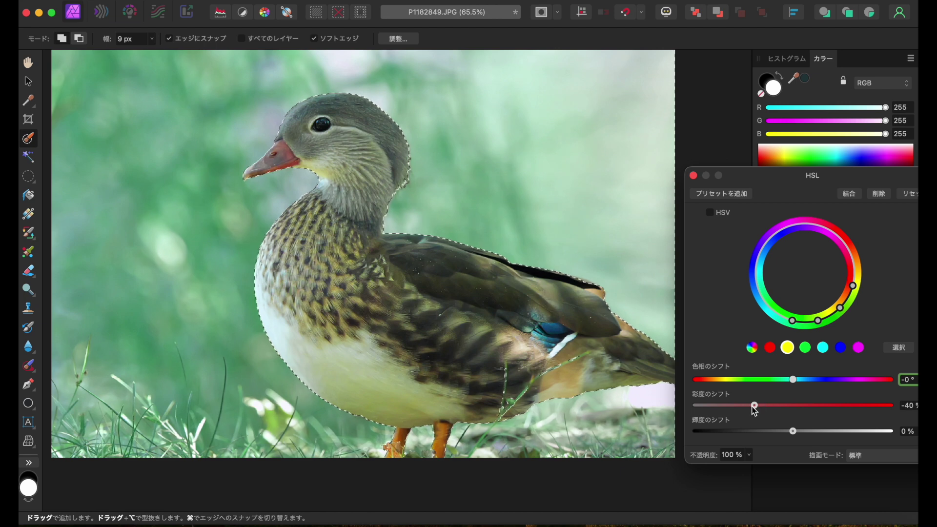
pyautogui.click(804, 348)
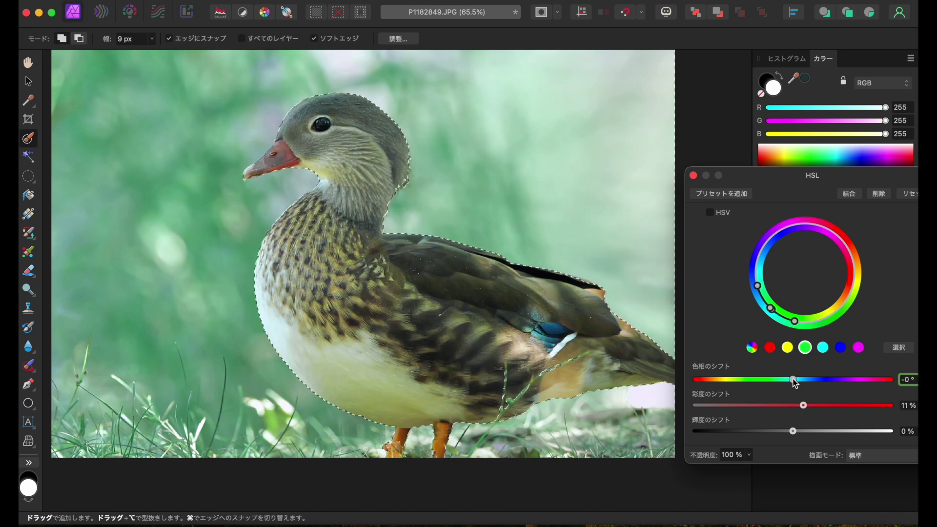
pyautogui.moveTo(796, 380); pyautogui.dragTo(796, 379)
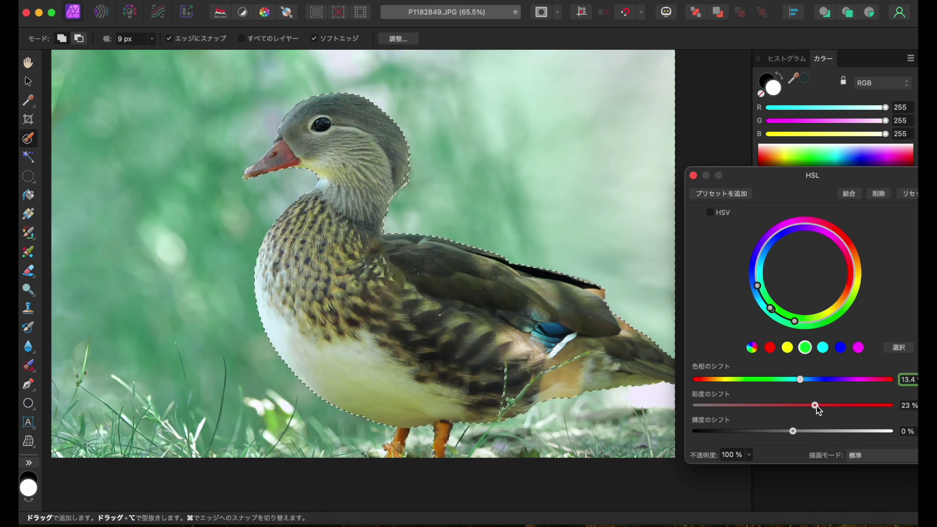
pyautogui.click(693, 175)
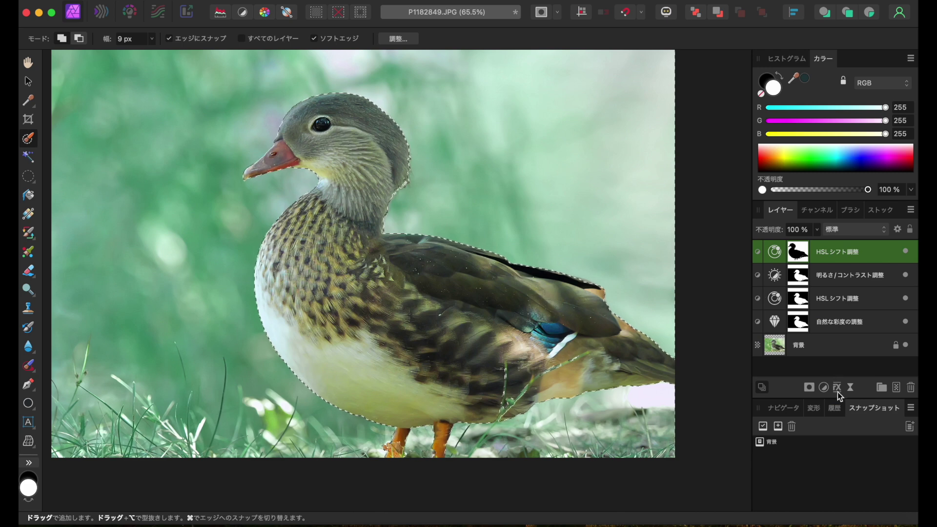
pyautogui.click(824, 387)
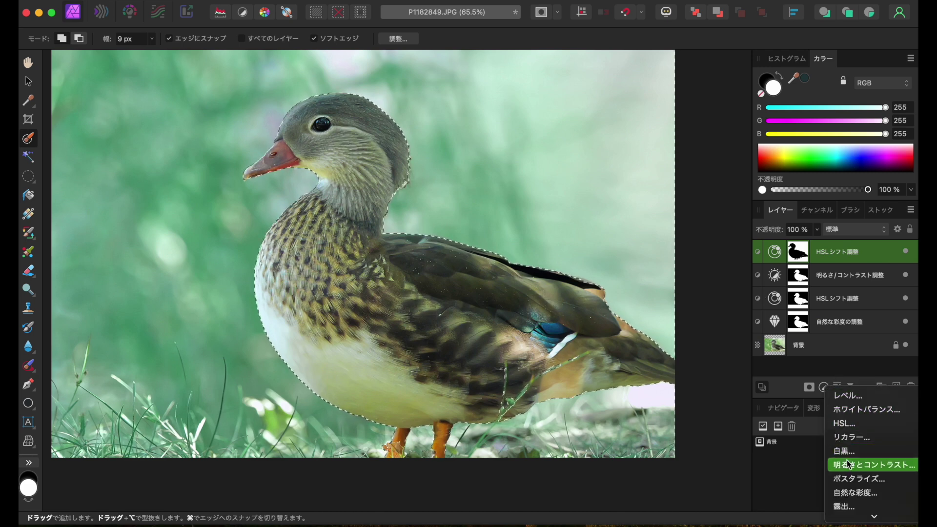
# Add a Natural Vibrance adjustment at vibrance 39% and saturation 18%, then close its settings.
pyautogui.click(849, 492)
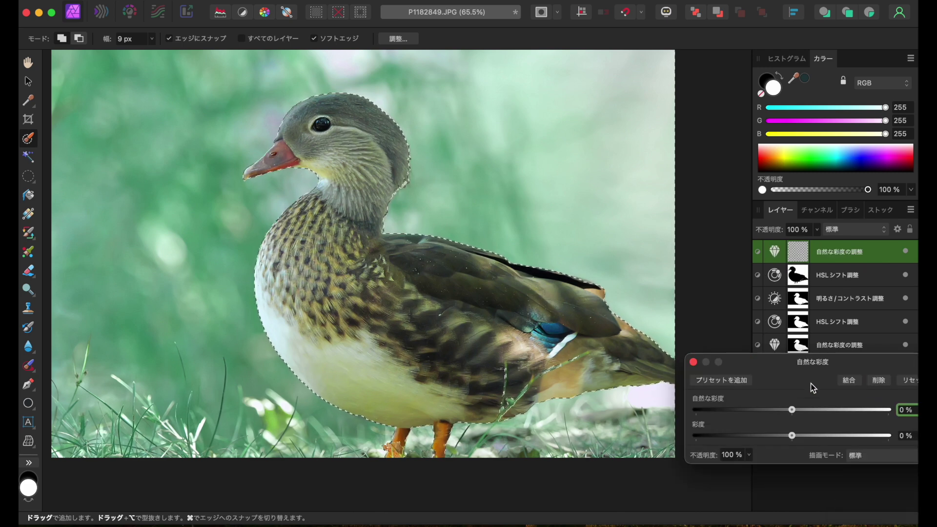
pyautogui.moveTo(792, 410); pyautogui.dragTo(829, 411)
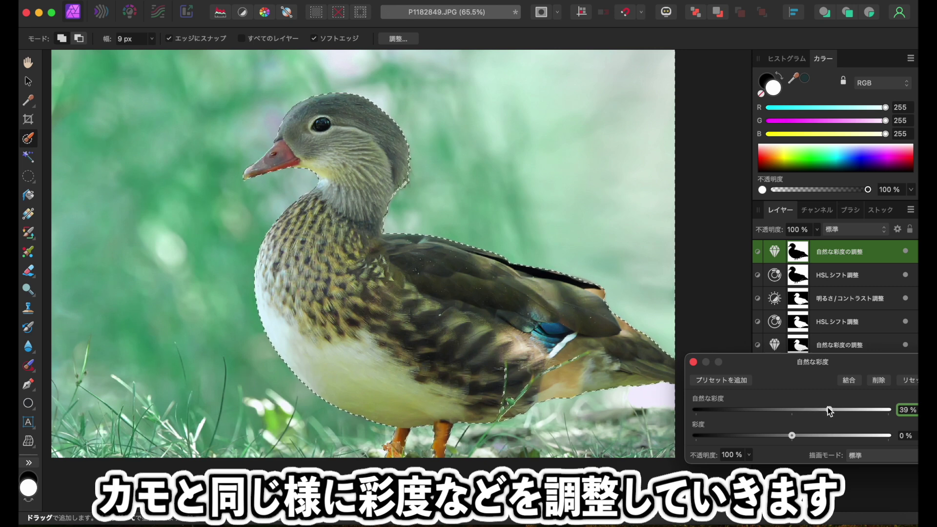
pyautogui.moveTo(792, 435)
pyautogui.mouseDown()
pyautogui.moveTo(822, 435)
pyautogui.moveTo(809, 435)
pyautogui.mouseUp()
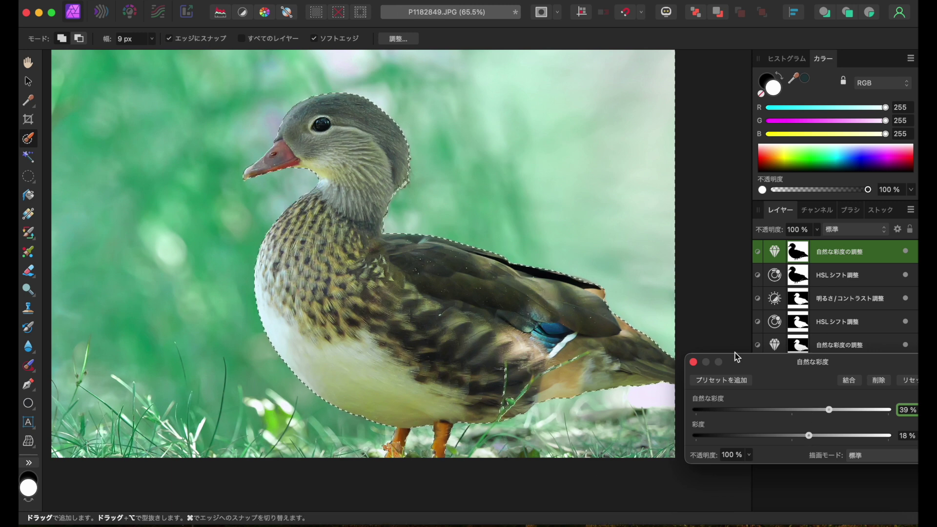
pyautogui.click(721, 299)
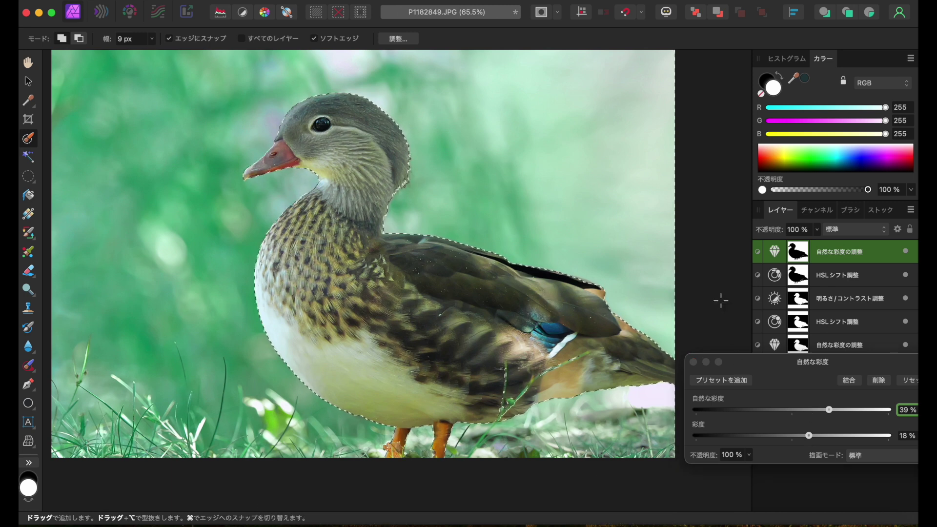
pyautogui.click(693, 362)
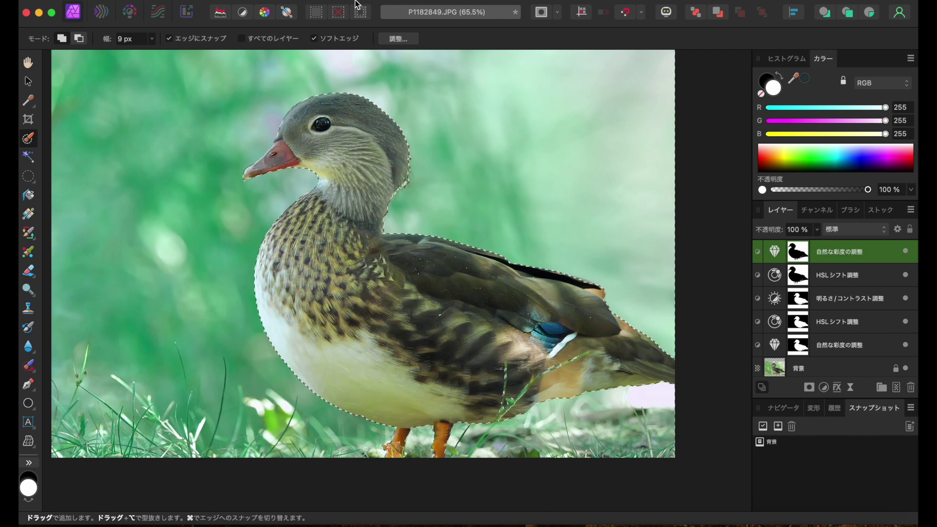
pyautogui.click(327, 6)
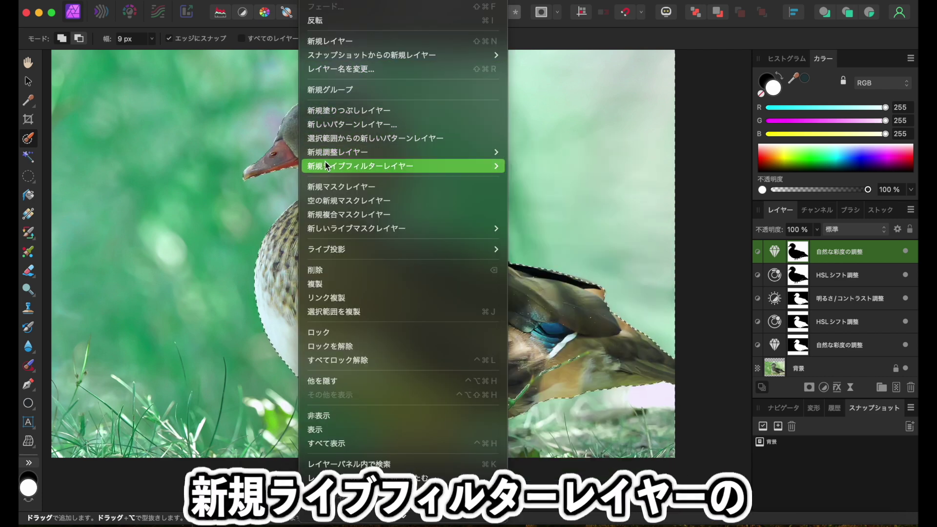
pyautogui.moveTo(560, 221)
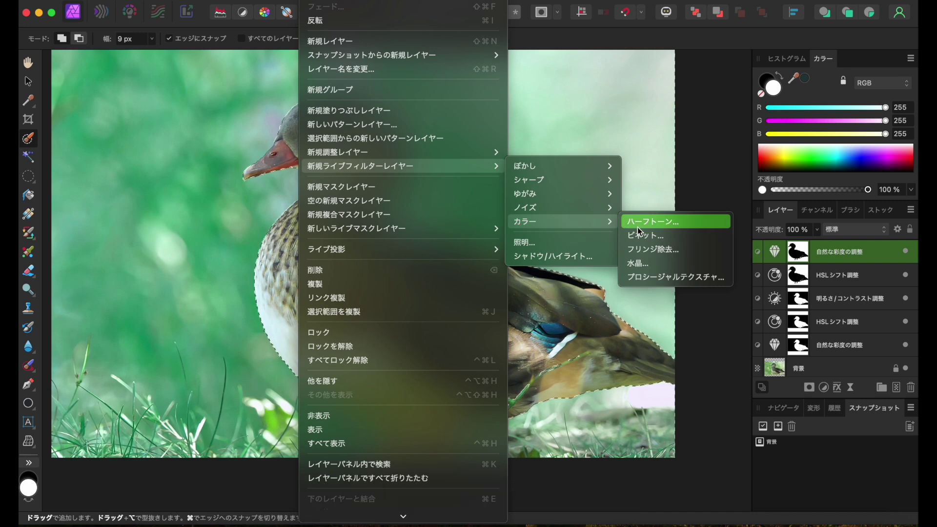
# Add a live Vignette filter with exposure 1.546, hardness 32%, scale 186% and shape 68%.
pyautogui.click(639, 236)
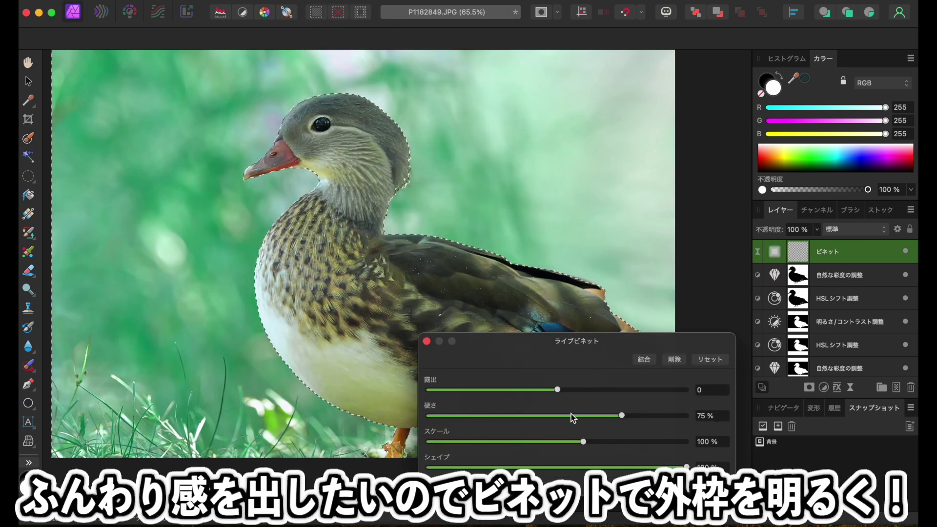
pyautogui.moveTo(557, 390)
pyautogui.mouseDown()
pyautogui.moveTo(607, 390)
pyautogui.moveTo(508, 424)
pyautogui.mouseUp()
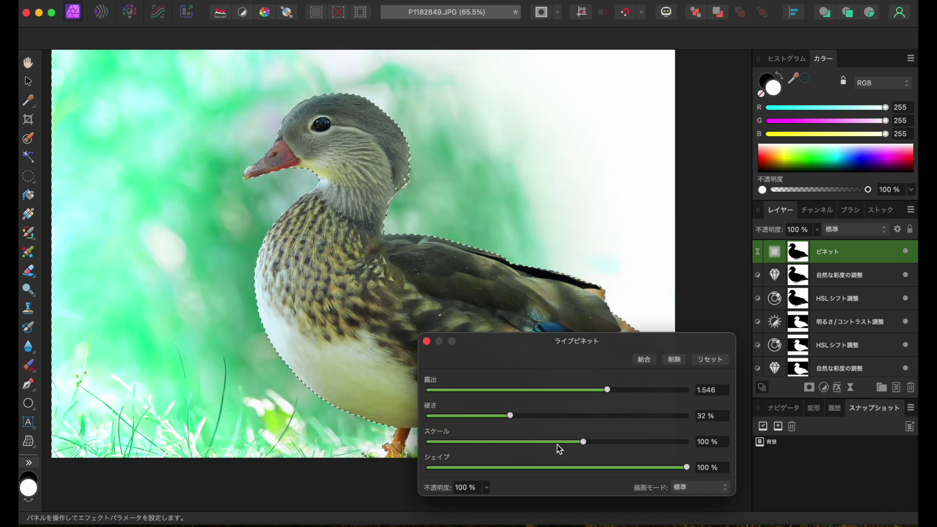
pyautogui.moveTo(583, 442); pyautogui.dragTo(636, 444)
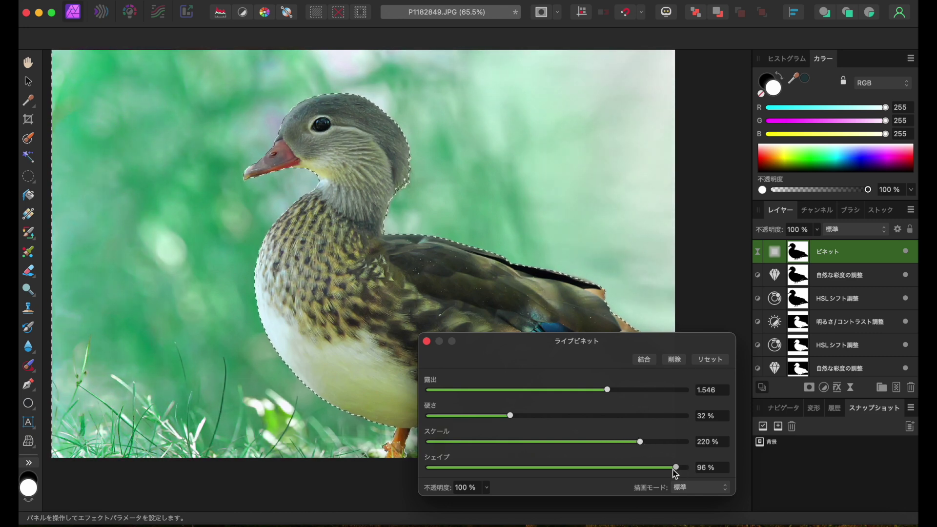
pyautogui.moveTo(675, 468); pyautogui.dragTo(623, 467)
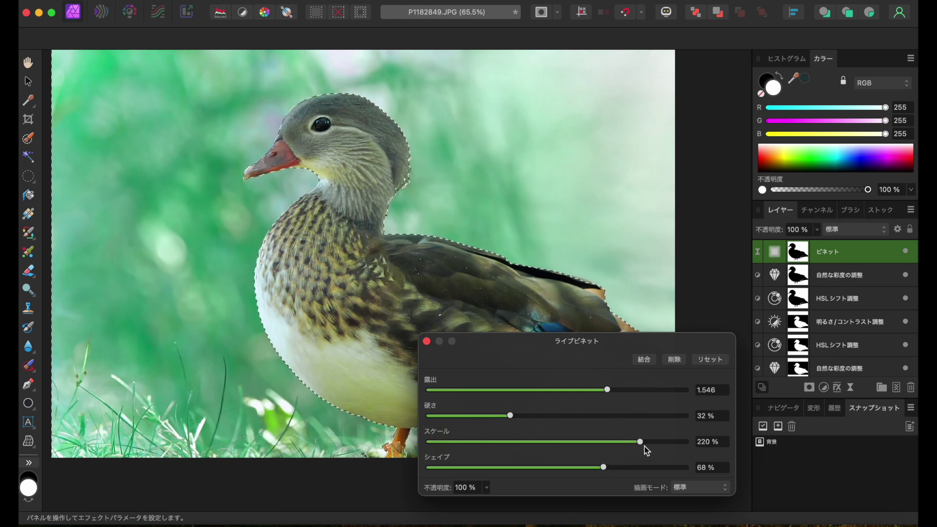
pyautogui.moveTo(641, 446); pyautogui.dragTo(647, 445)
pyautogui.moveTo(649, 441); pyautogui.dragTo(628, 441)
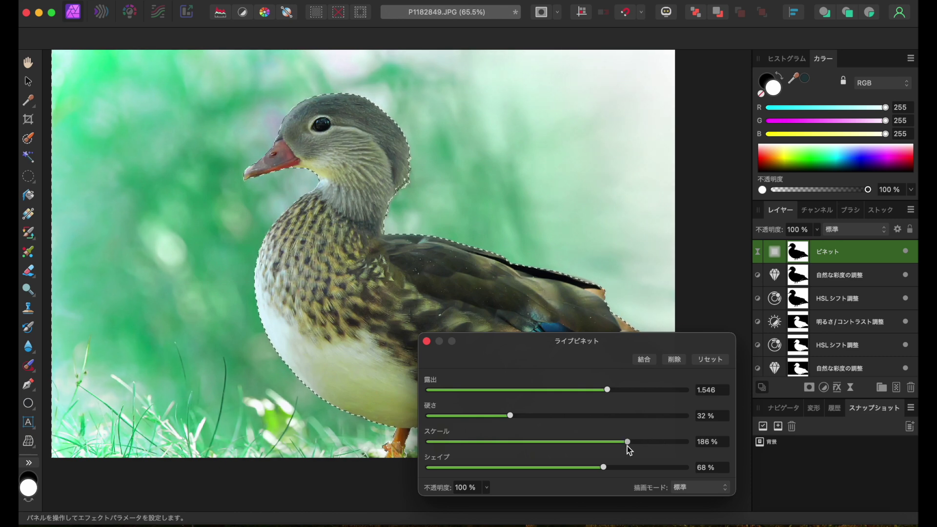
pyautogui.click(426, 342)
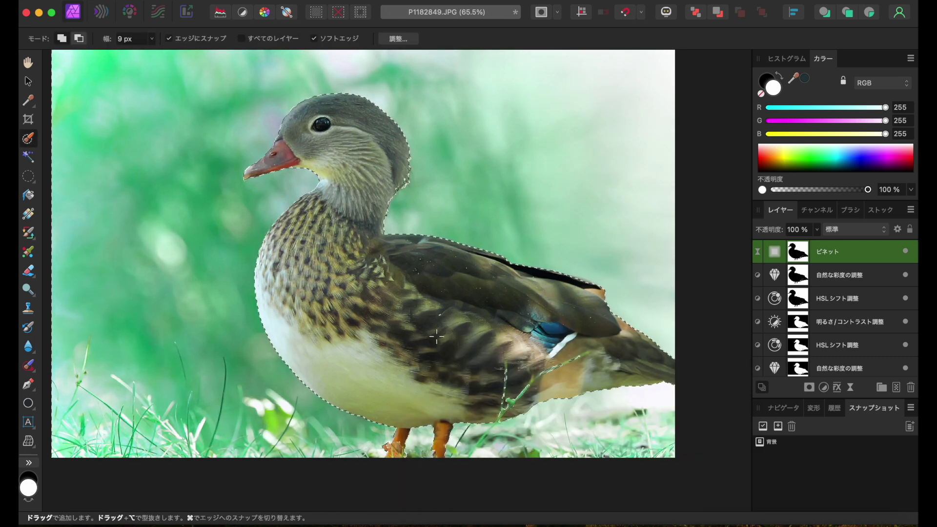
# Add a live Clarity filter layer with Strength 14%.
pyautogui.rightClick(301, 166)
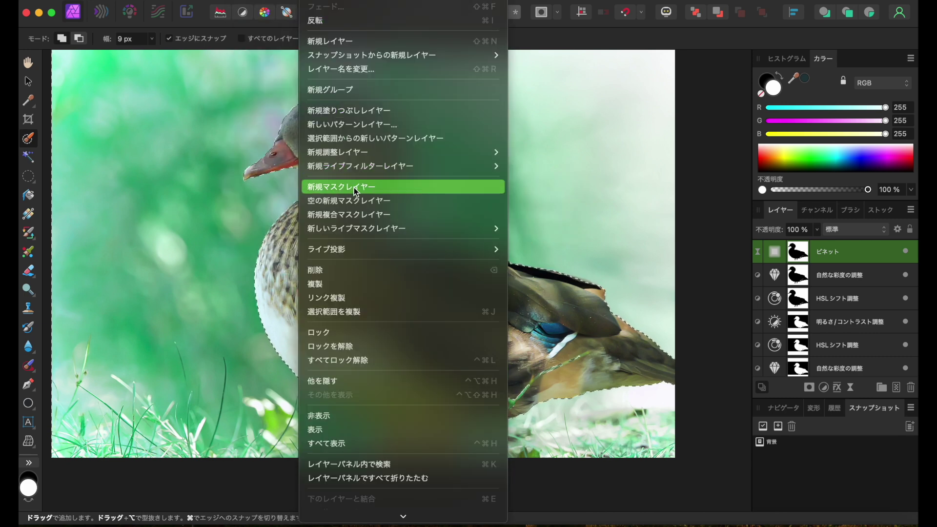
pyautogui.moveTo(360, 166)
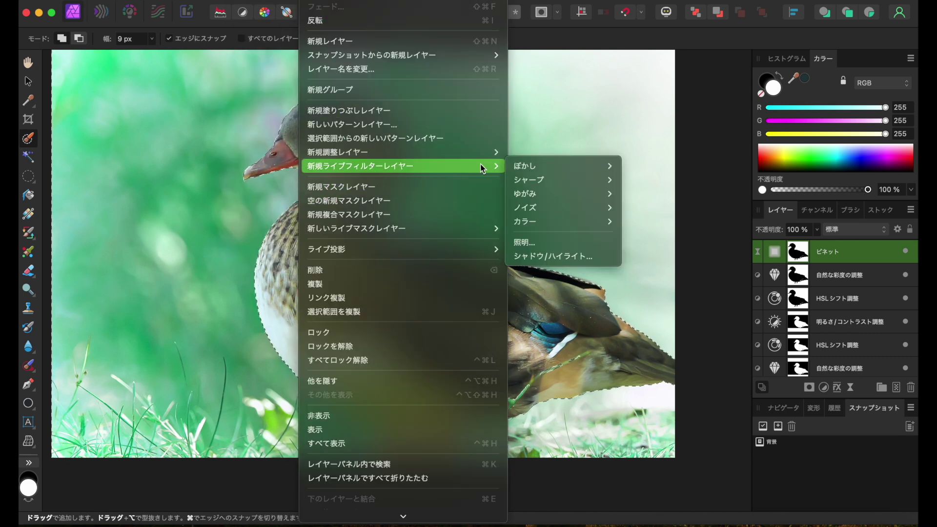
pyautogui.moveTo(528, 179)
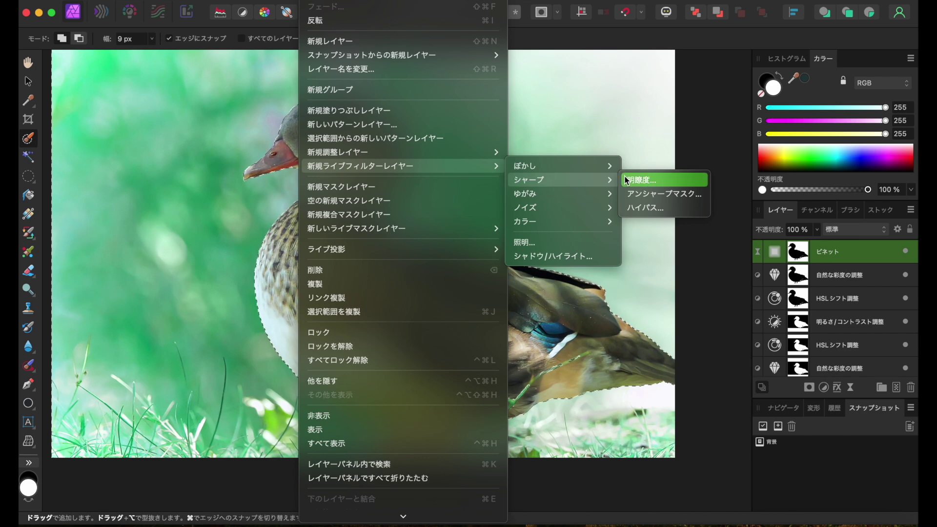
pyautogui.click(641, 180)
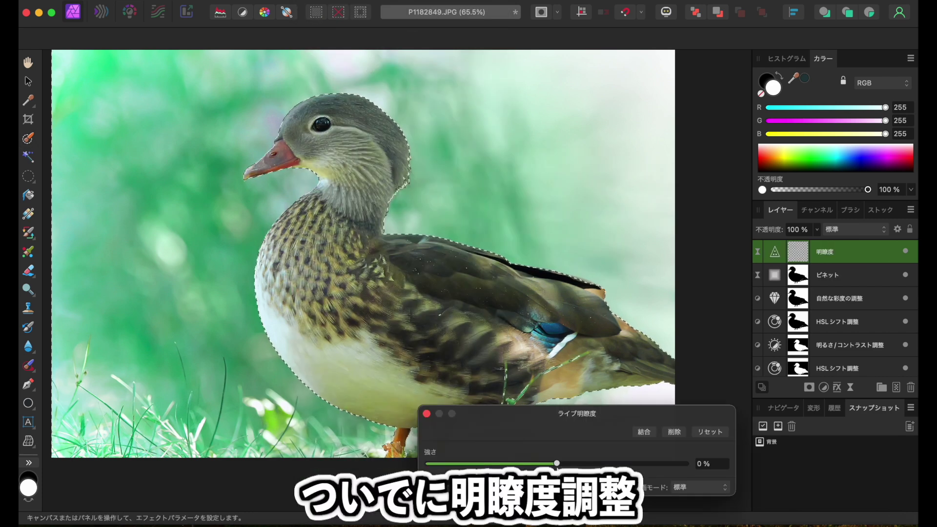
pyautogui.moveTo(557, 463); pyautogui.dragTo(577, 467)
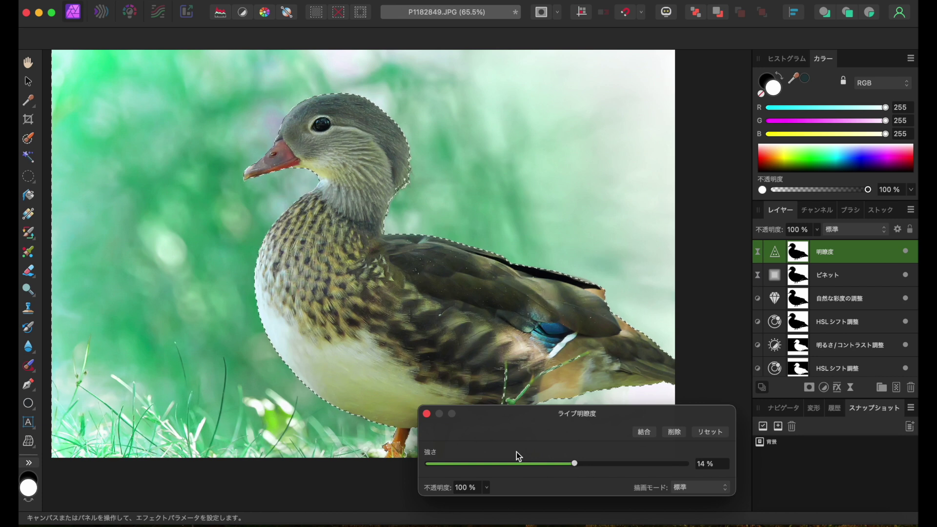
pyautogui.click(426, 413)
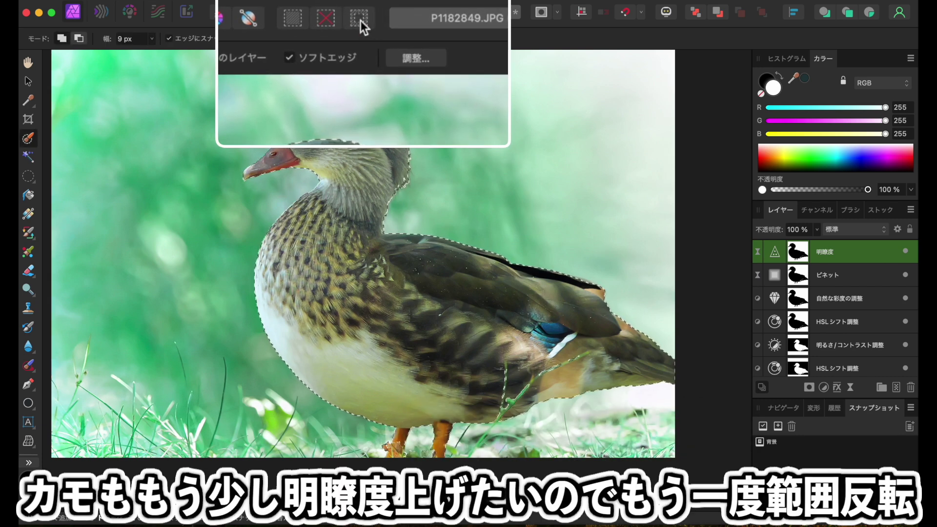
# Invert the selection onto the duck, add a 27% live Clarity filter, then deselect.
pyautogui.click(361, 20)
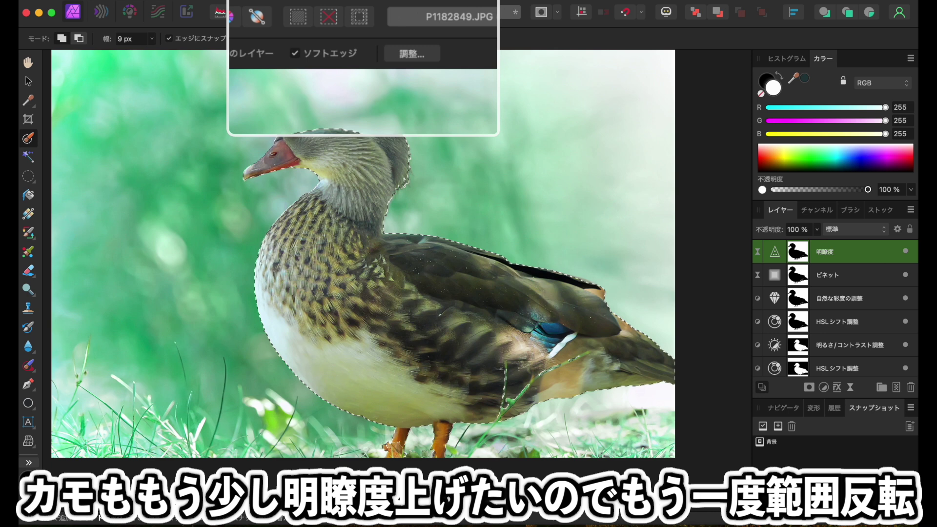
pyautogui.click(322, 1)
pyautogui.moveTo(361, 166)
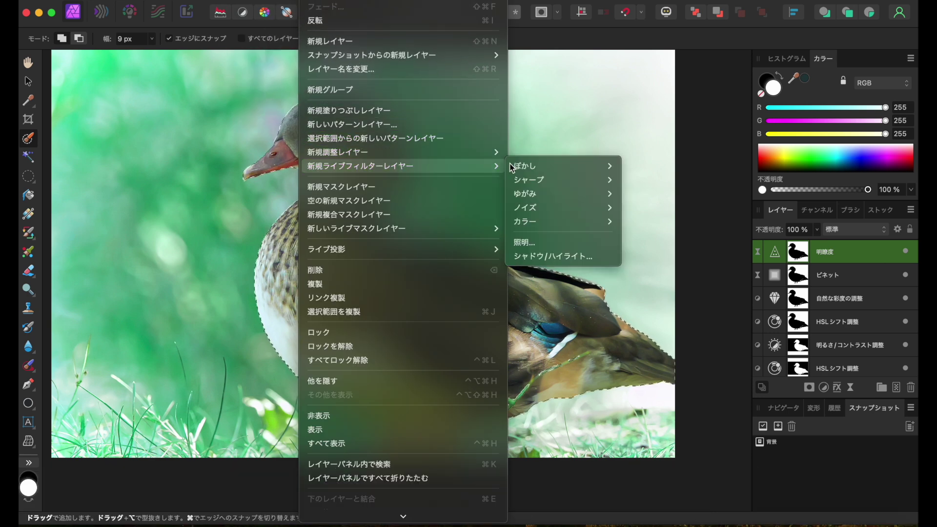
pyautogui.moveTo(528, 179)
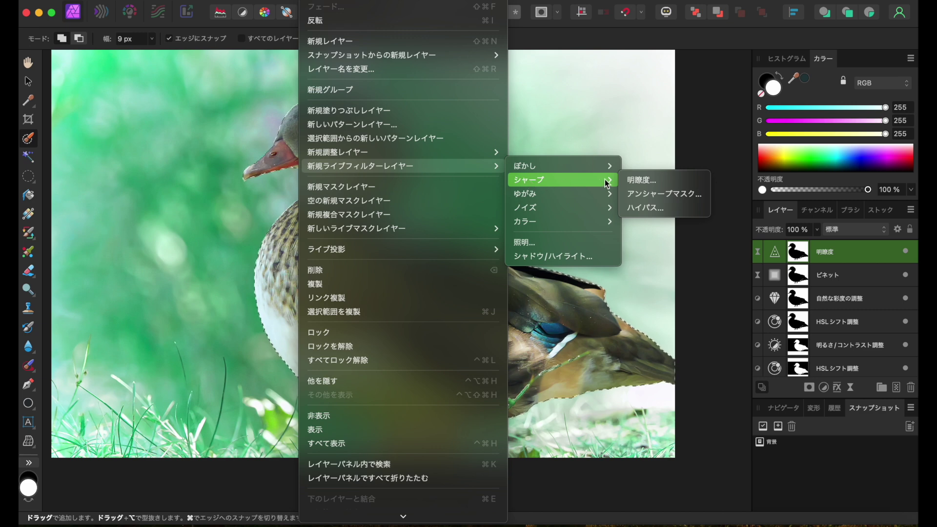
pyautogui.click(641, 179)
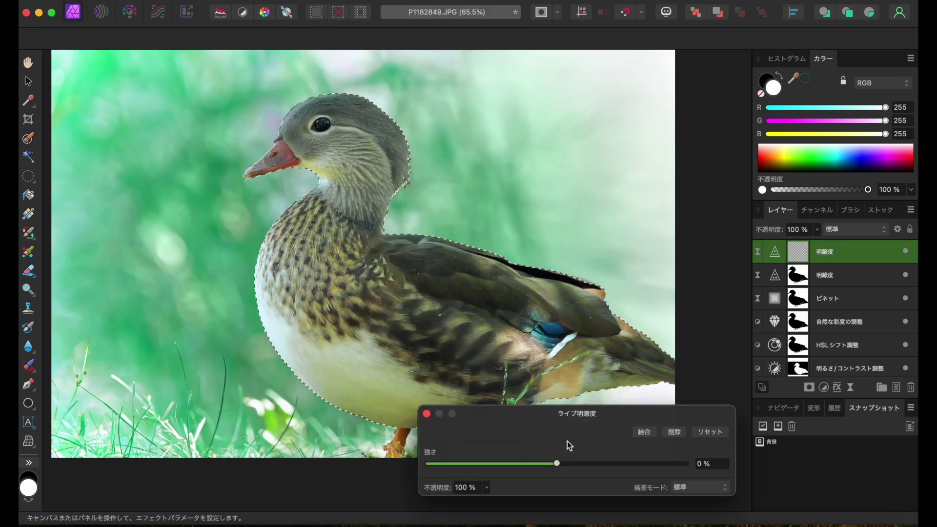
pyautogui.moveTo(557, 464); pyautogui.dragTo(593, 464)
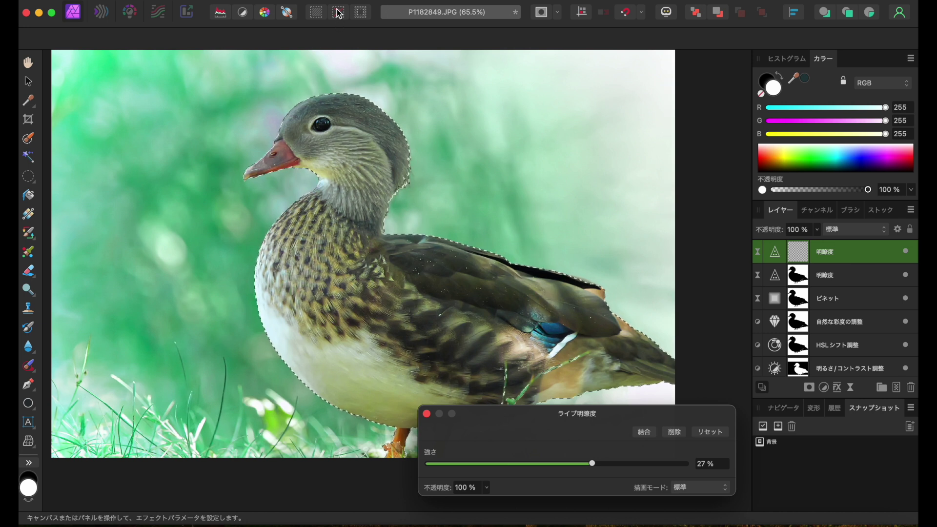
pyautogui.click(426, 413)
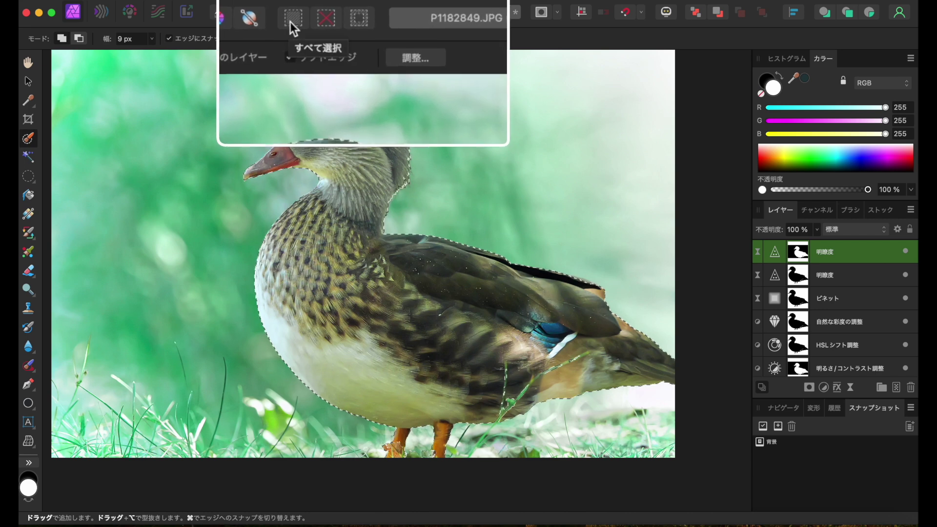
pyautogui.click(336, 19)
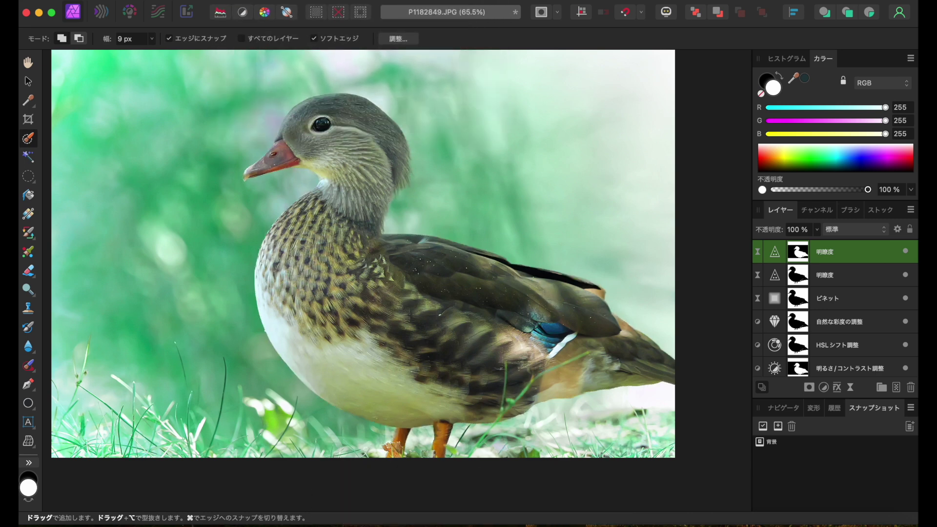
# Export the image as a quality-100 JPEG with Bicubic resampling.
pyautogui.click(128, 1)
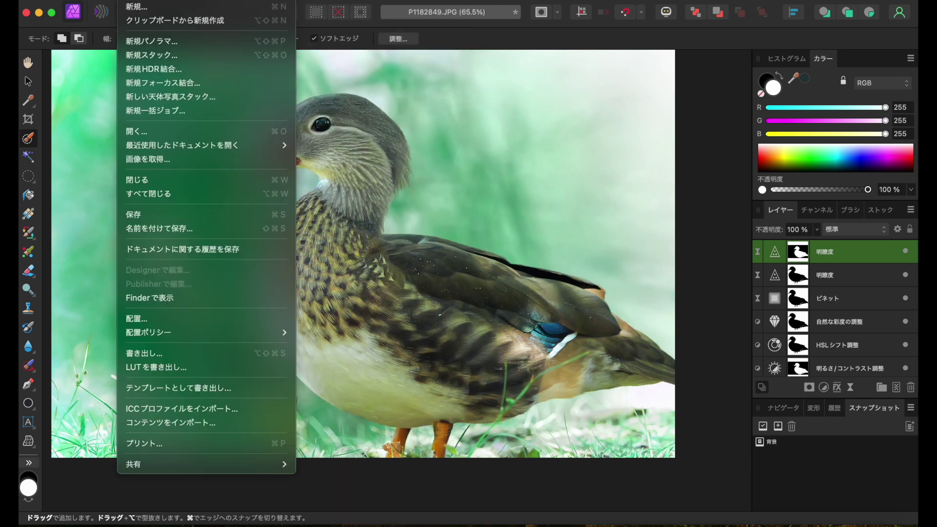
pyautogui.click(154, 353)
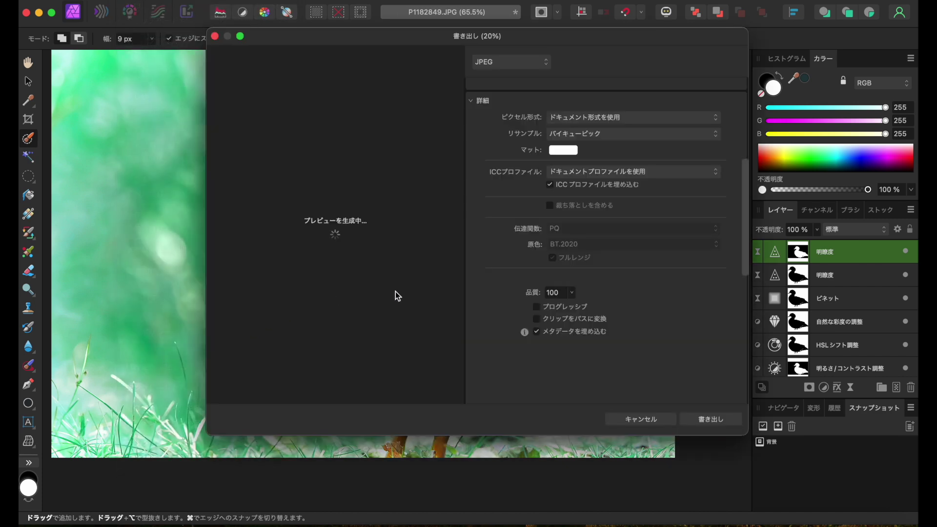
pyautogui.click(575, 133)
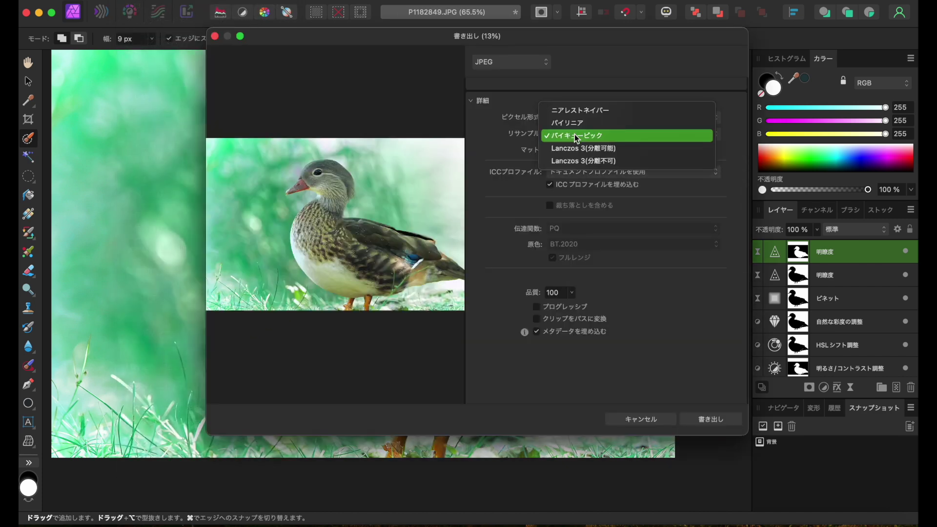
pyautogui.click(575, 136)
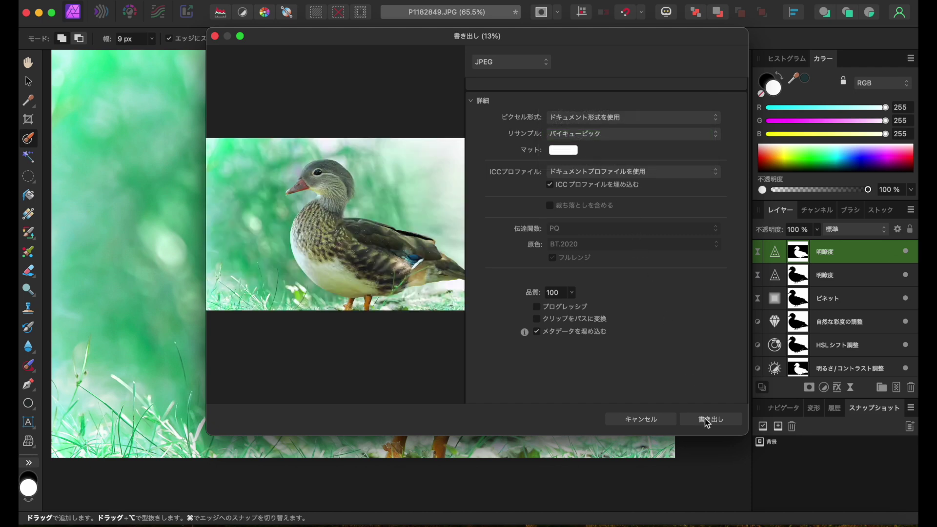
pyautogui.click(705, 419)
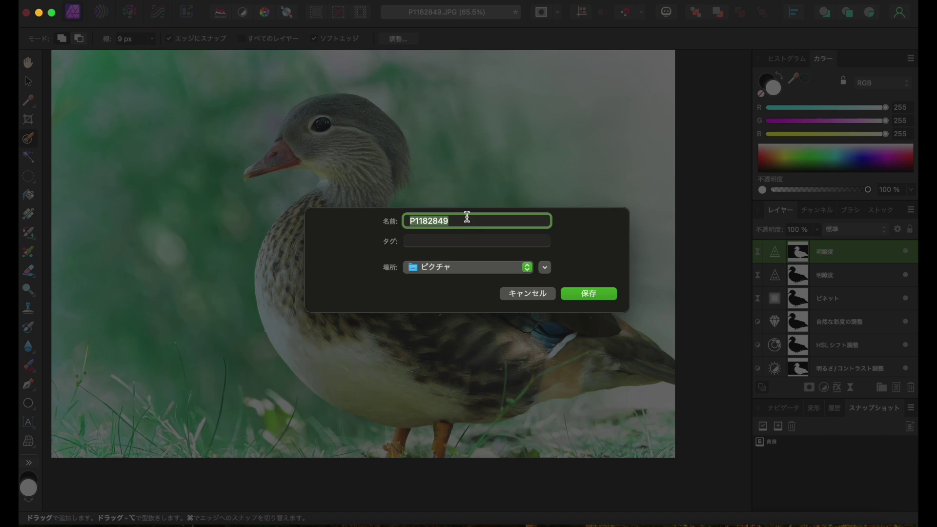
# Rename the exported JPEG to 'ふんわりカモ' and save it in Pictures.
pyautogui.moveTo(463, 220); pyautogui.dragTo(398, 223)
pyautogui.press('BackSpace')
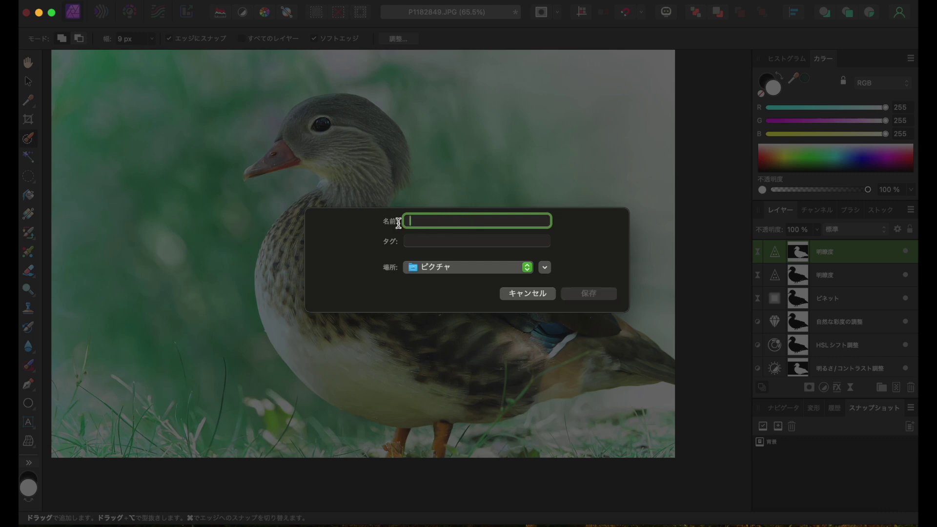
pyautogui.write('f')
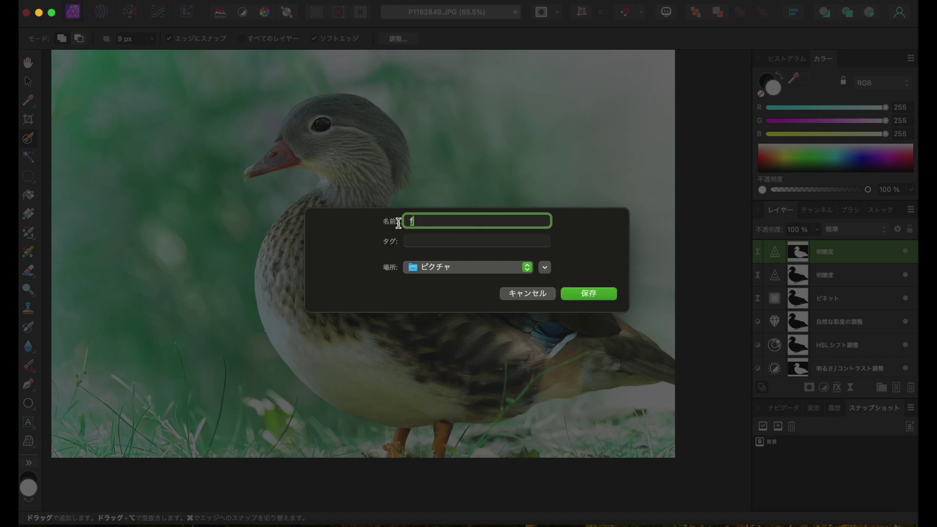
pyautogui.write('nwarti')
pyautogui.press('BackSpace')
pyautogui.write('rikamo')
pyautogui.press('space')
pyautogui.press('Return')
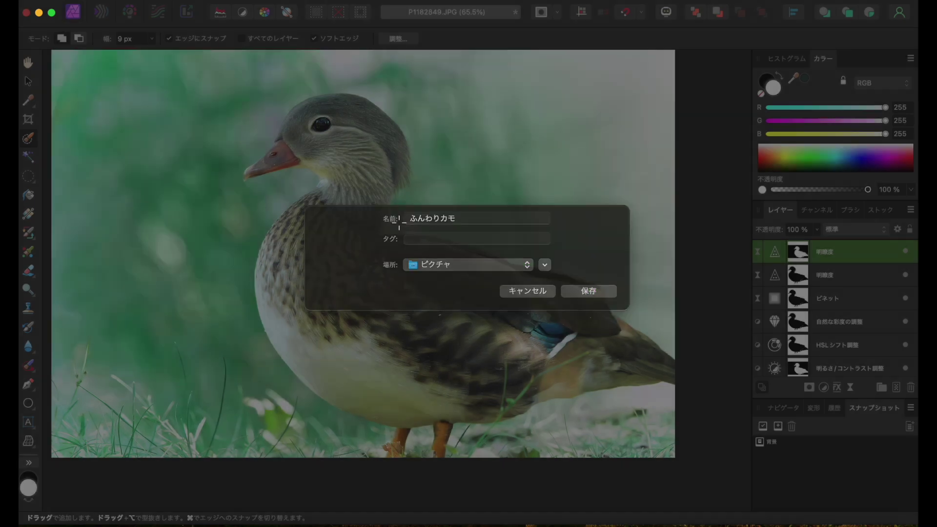